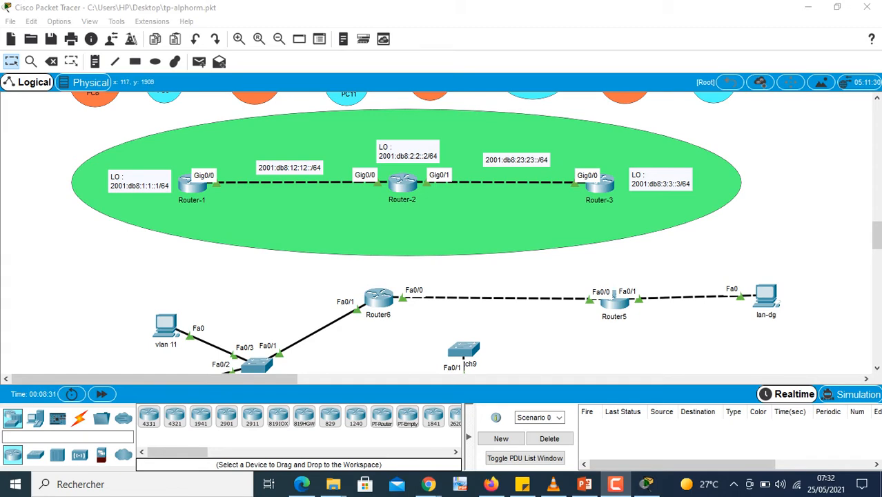
{"action": "left_click_drag", "start_coordinate": [35, 124], "coordinate": [804, 265]}
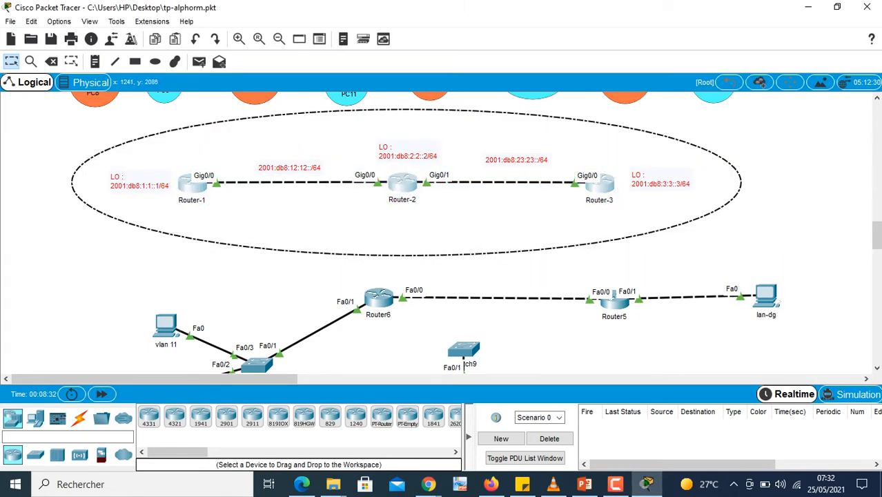
{"action": "left_click", "coordinate": [132, 235]}
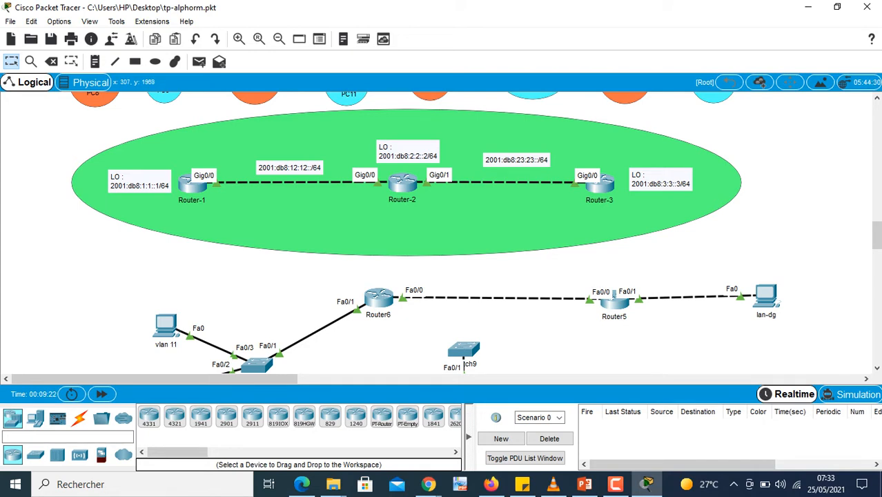
Open Router-1's command line in an enlarged window and list its IPv6 interfaces with "show ipv6 int brief".
{"action": "mouse_move", "coordinate": [192, 185]}
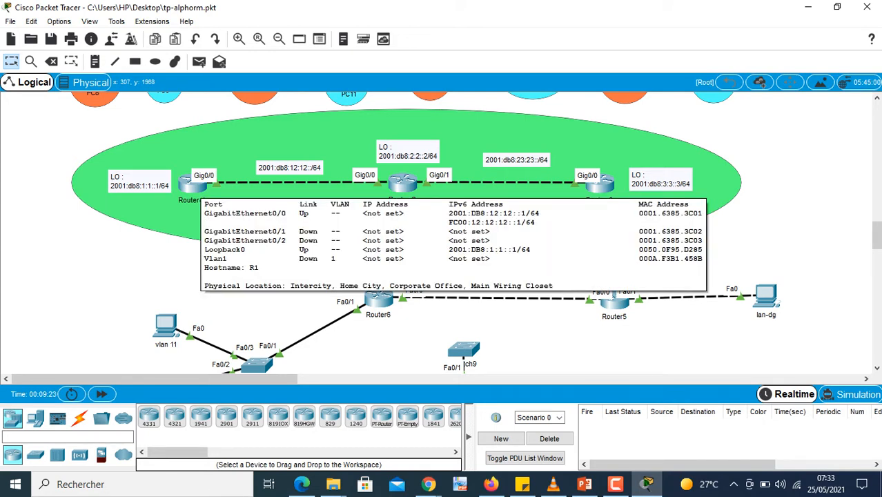
{"action": "left_click", "coordinate": [192, 185]}
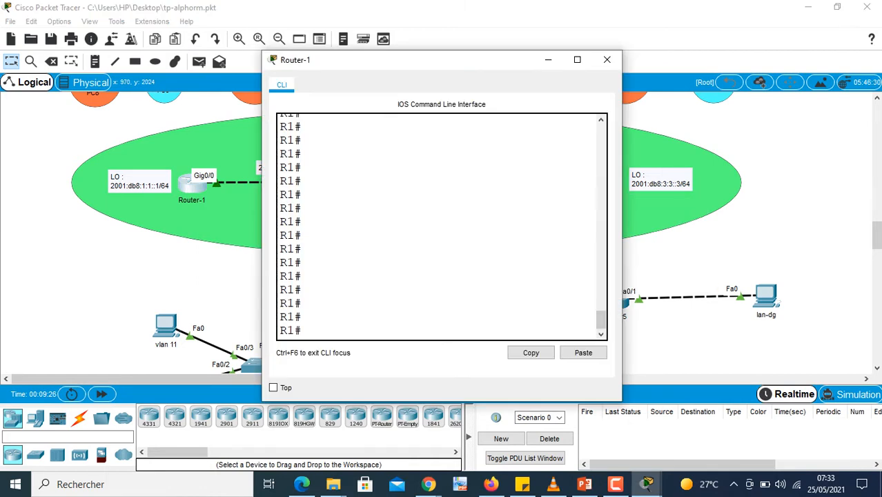
{"action": "left_click_drag", "start_coordinate": [622, 265], "coordinate": [838, 265]}
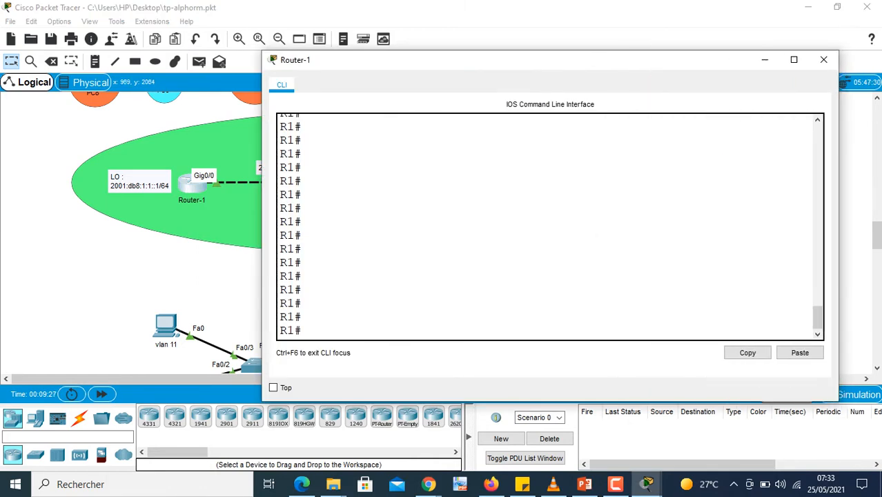
{"action": "left_click_drag", "start_coordinate": [484, 60], "coordinate": [384, 43]}
{"action": "left_click", "coordinate": [204, 191]}
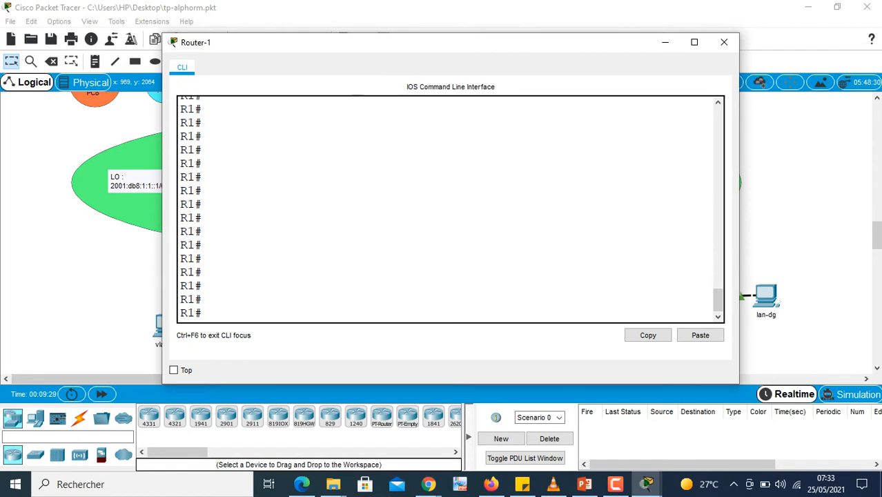
{"action": "type", "text": "show ipv6"}
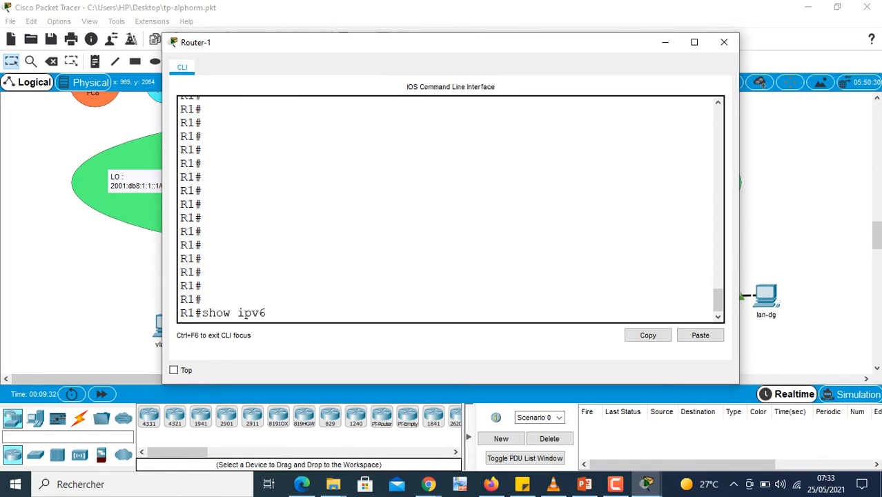
{"action": "type", "text": " int brief"}
{"action": "key", "text": "Return"}
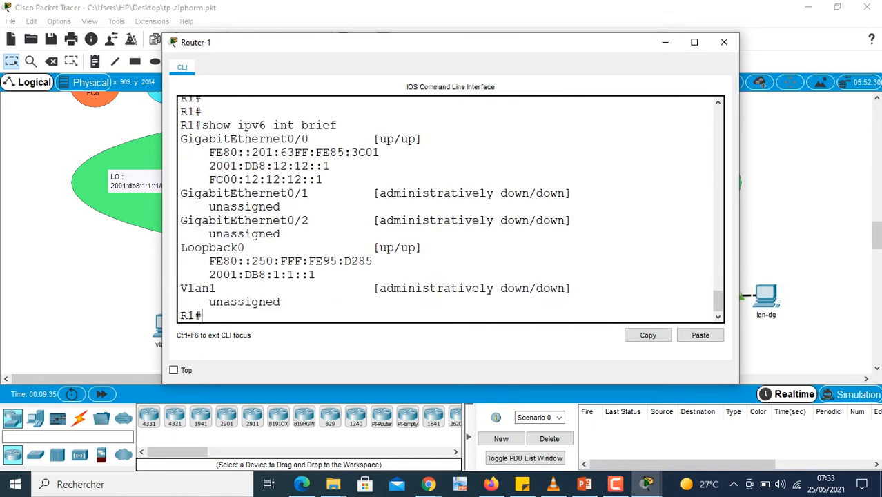
Examine the IPv6 addresses of GigabitEthernet0/0 and Loopback0 in Router-1's widened console, and close it.
{"action": "left_click_drag", "start_coordinate": [739, 214], "coordinate": [820, 214]}
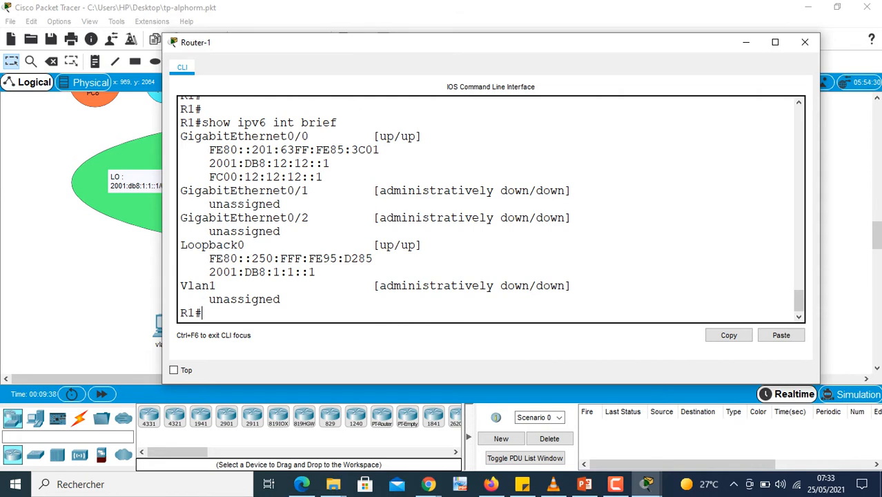
{"action": "left_click_drag", "start_coordinate": [181, 136], "coordinate": [379, 150]}
{"action": "left_click_drag", "start_coordinate": [309, 150], "coordinate": [217, 149]}
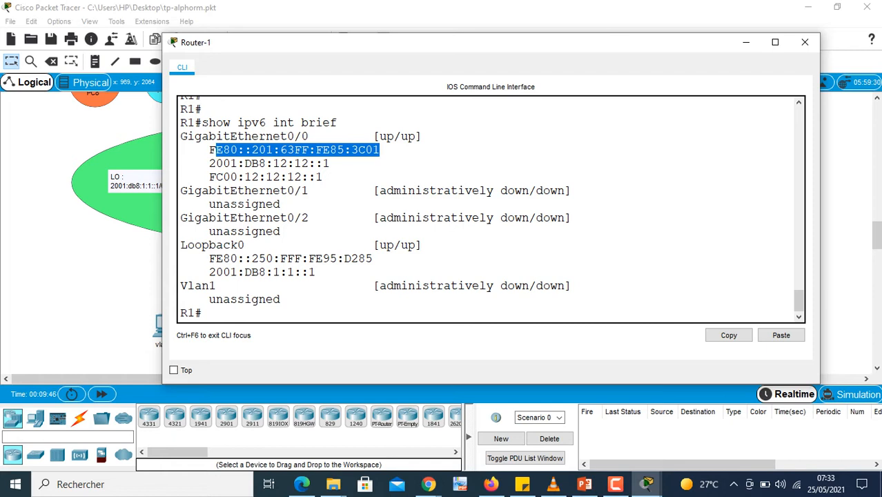
{"action": "mouse_move", "coordinate": [209, 163]}
{"action": "left_mouse_down"}
{"action": "mouse_move", "coordinate": [330, 164]}
{"action": "mouse_move", "coordinate": [270, 164]}
{"action": "mouse_move", "coordinate": [330, 163]}
{"action": "mouse_move", "coordinate": [279, 164]}
{"action": "mouse_move", "coordinate": [330, 163]}
{"action": "mouse_move", "coordinate": [322, 177]}
{"action": "mouse_move", "coordinate": [259, 166]}
{"action": "mouse_move", "coordinate": [202, 178]}
{"action": "mouse_move", "coordinate": [230, 177]}
{"action": "mouse_move", "coordinate": [209, 178]}
{"action": "left_mouse_up"}
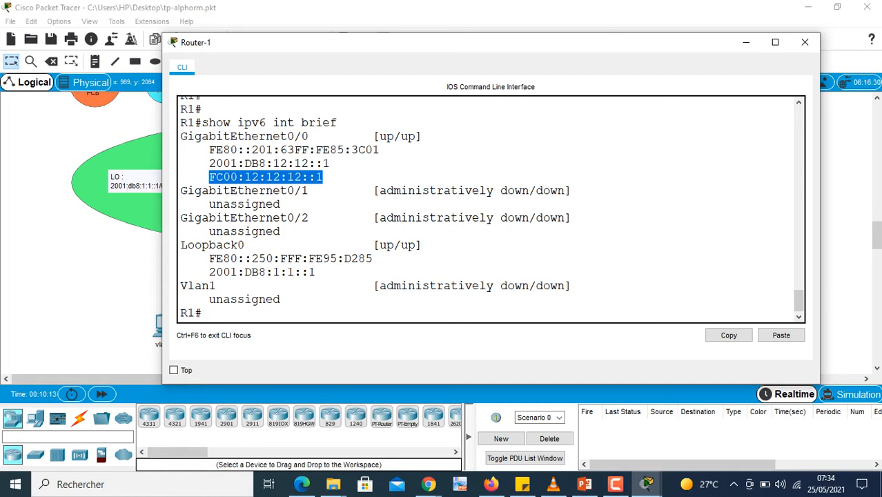
{"action": "left_click_drag", "start_coordinate": [316, 272], "coordinate": [202, 272]}
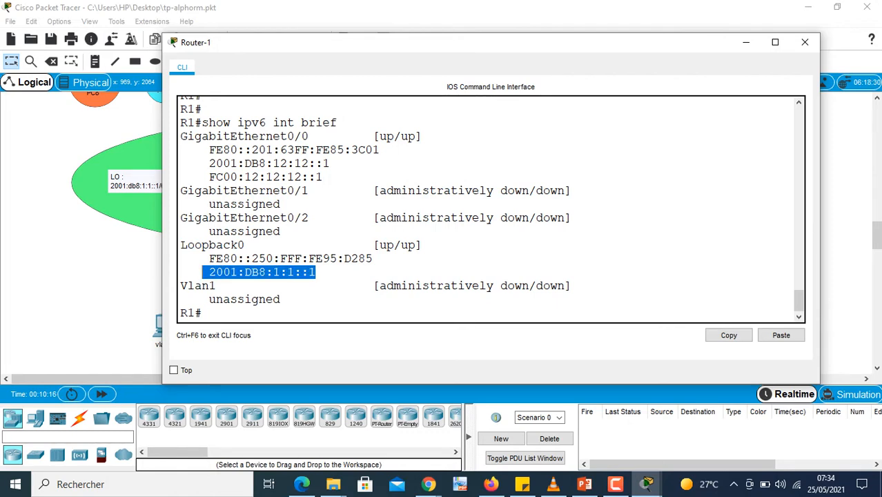
{"action": "left_click", "coordinate": [805, 42]}
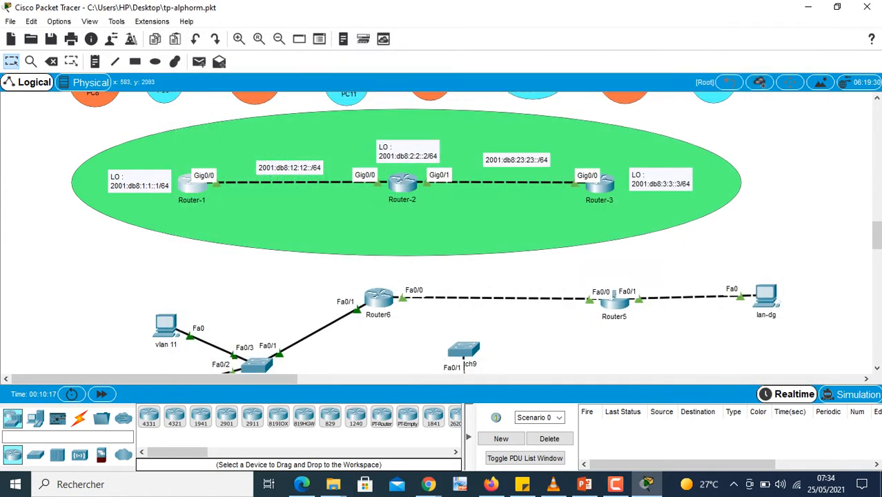
Open Router-2's command line in an enlarged window and list its IPv6 interfaces with "show ipv6 int brief".
{"action": "left_click", "coordinate": [402, 183]}
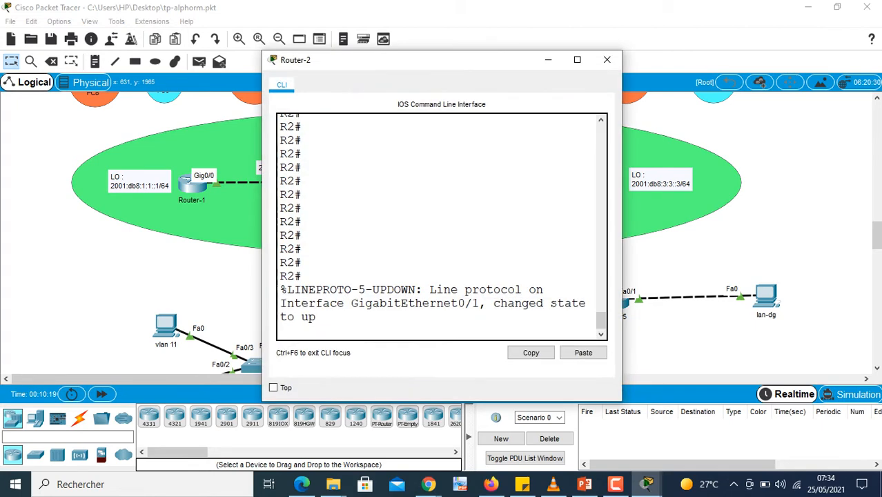
{"action": "left_click_drag", "start_coordinate": [622, 207], "coordinate": [851, 207]}
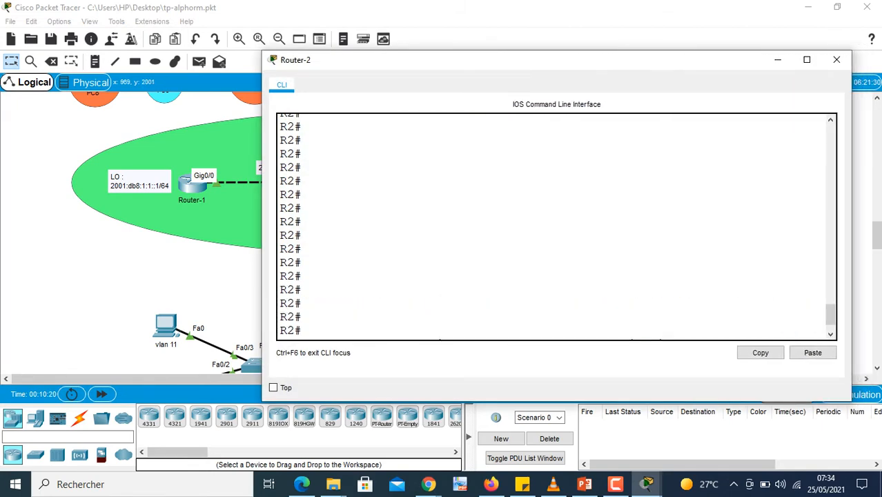
{"action": "left_click_drag", "start_coordinate": [497, 60], "coordinate": [314, 68]}
{"action": "left_click", "coordinate": [303, 177]}
{"action": "key", "text": "Return"}
{"action": "key", "text": "Return"}
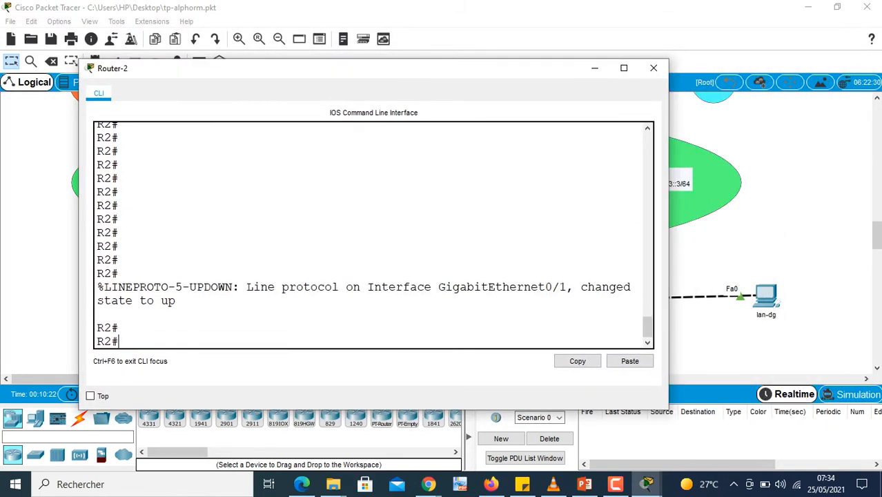
{"action": "type", "text": "show ipvo"}
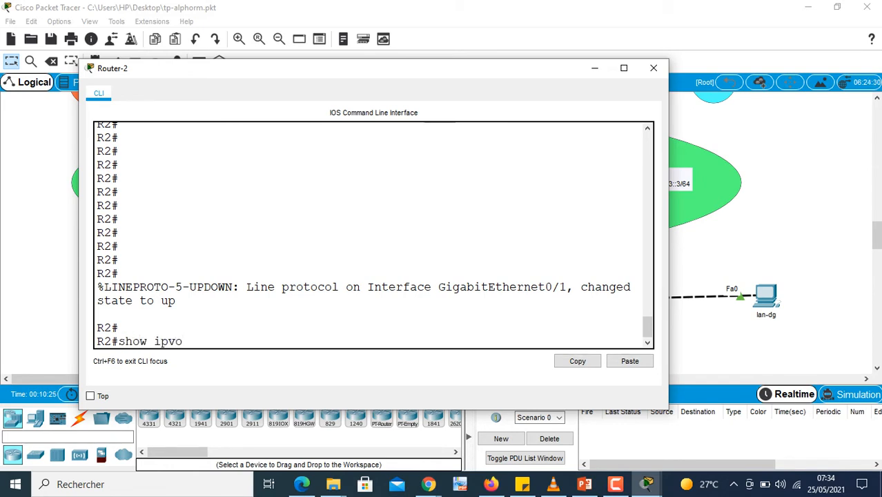
{"action": "key", "text": "BackSpace"}
{"action": "type", "text": "6 int brief"}
{"action": "key", "text": "Return"}
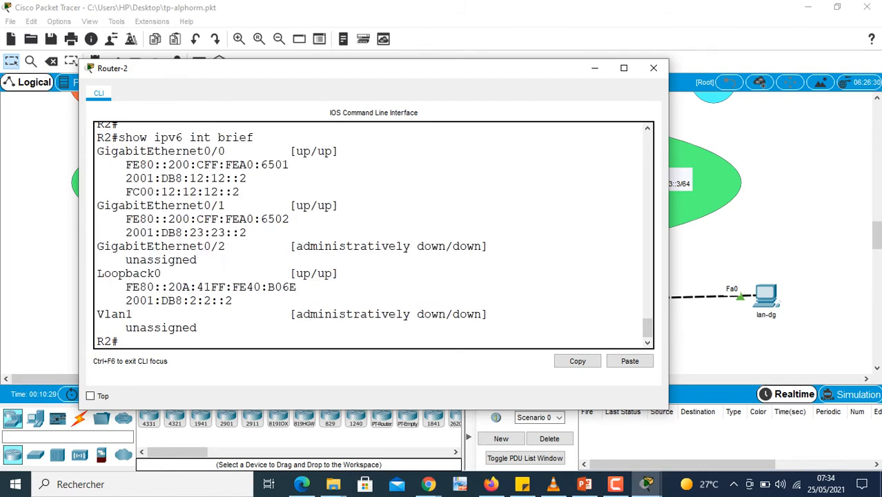
Examine the IPv6 addresses of GigabitEthernet0/0, GigabitEthernet0/1 and Loopback0 on Router-2, and close its console.
{"action": "left_click_drag", "start_coordinate": [204, 178], "coordinate": [97, 151]}
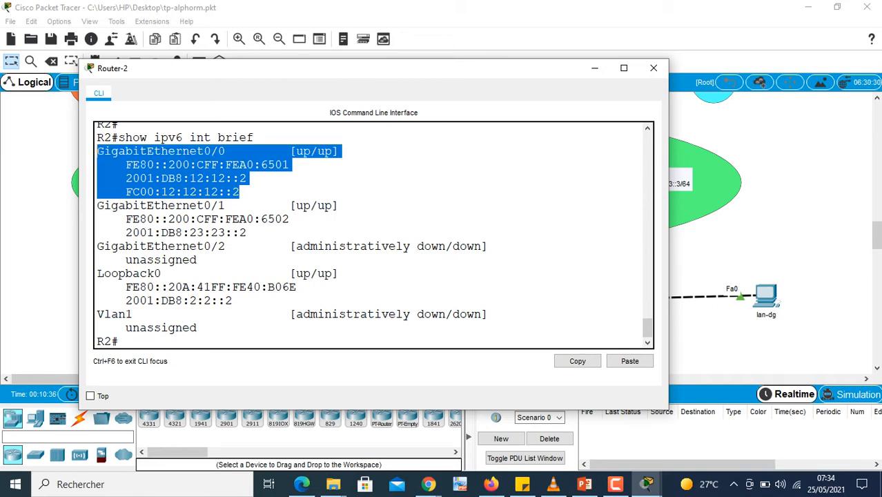
{"action": "left_click_drag", "start_coordinate": [126, 178], "coordinate": [246, 178]}
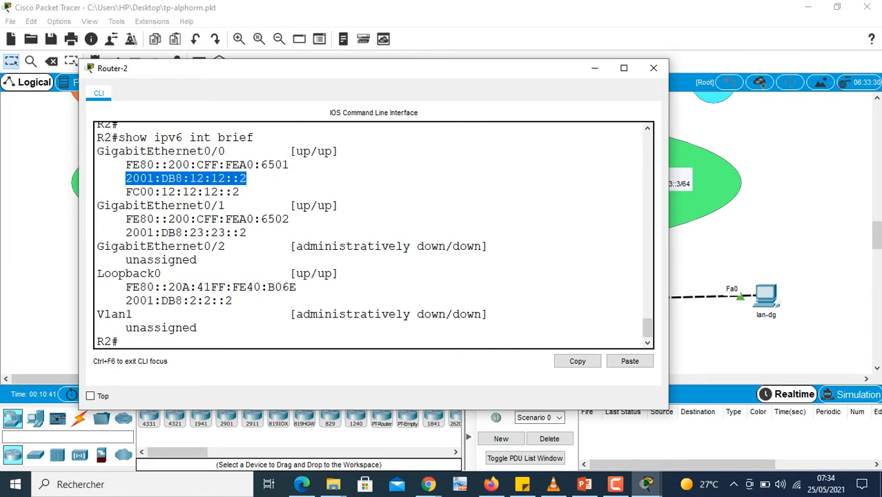
{"action": "left_click_drag", "start_coordinate": [246, 233], "coordinate": [97, 205]}
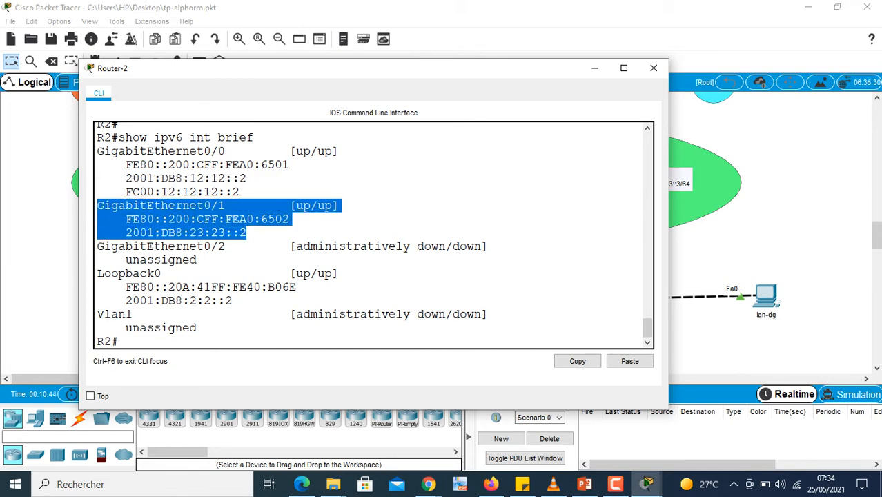
{"action": "left_click_drag", "start_coordinate": [233, 301], "coordinate": [132, 274]}
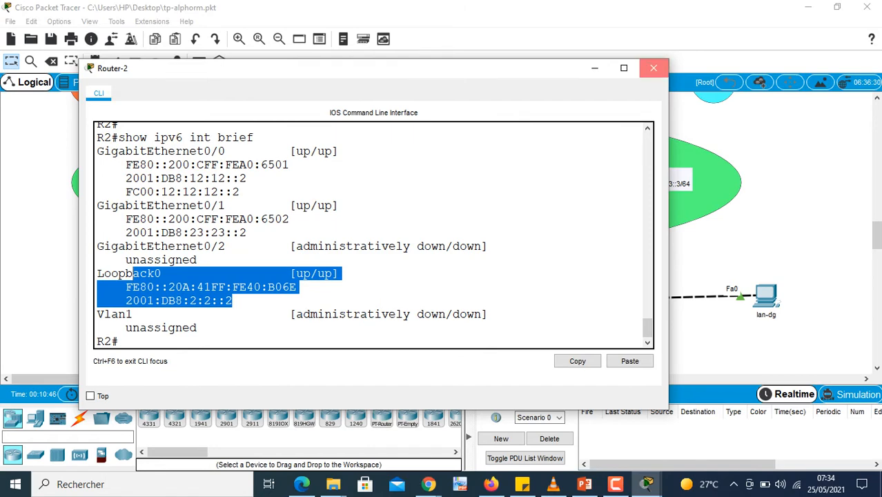
{"action": "left_click", "coordinate": [653, 68]}
Open Router-3's command line in an enlarged window and list its IPv6 interfaces with "show ipv6 int brief".
{"action": "left_click", "coordinate": [600, 184]}
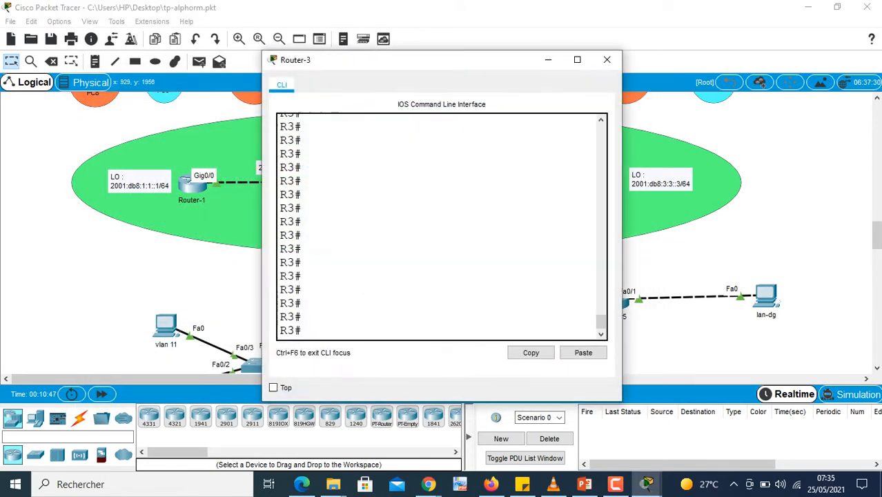
{"action": "left_click_drag", "start_coordinate": [622, 228], "coordinate": [862, 228]}
{"action": "left_click_drag", "start_coordinate": [608, 60], "coordinate": [449, 57]}
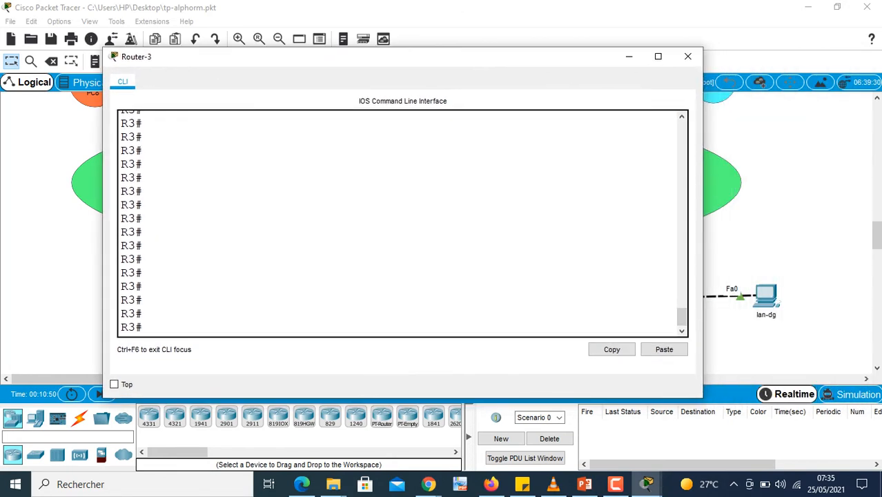
{"action": "key", "text": "Return"}
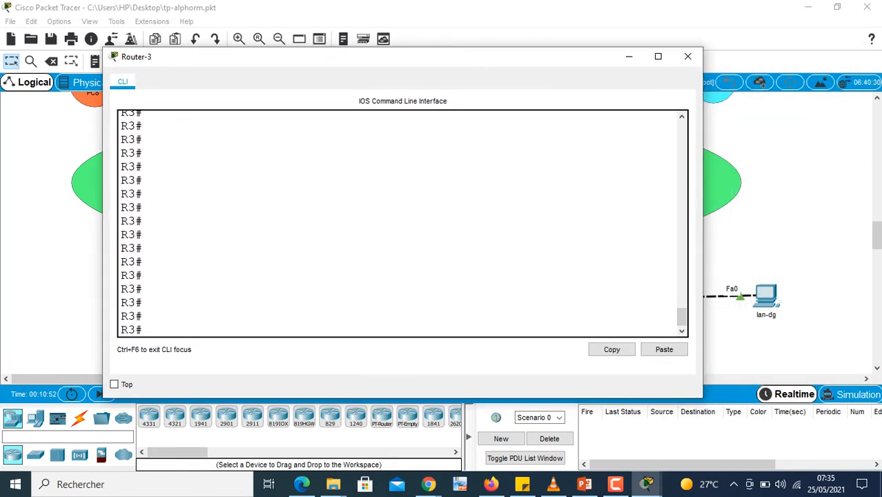
{"action": "type", "text": "show ipv6"}
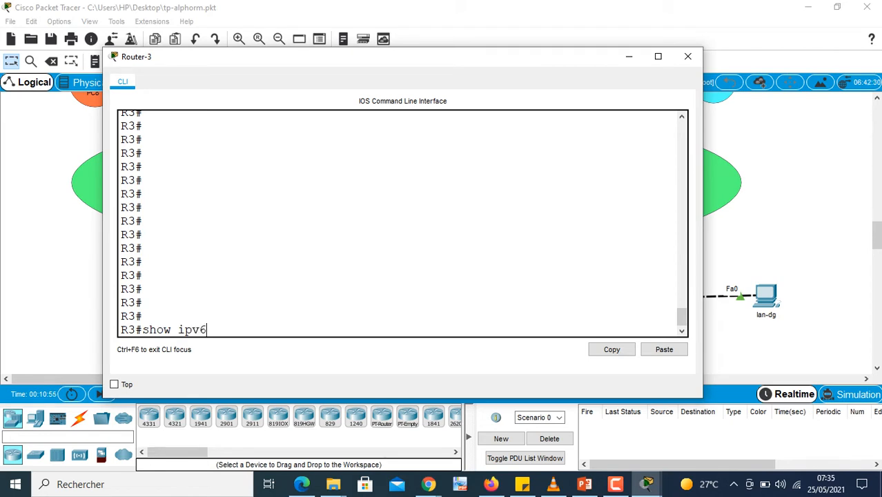
{"action": "type", "text": " int brief"}
{"action": "key", "text": "Return"}
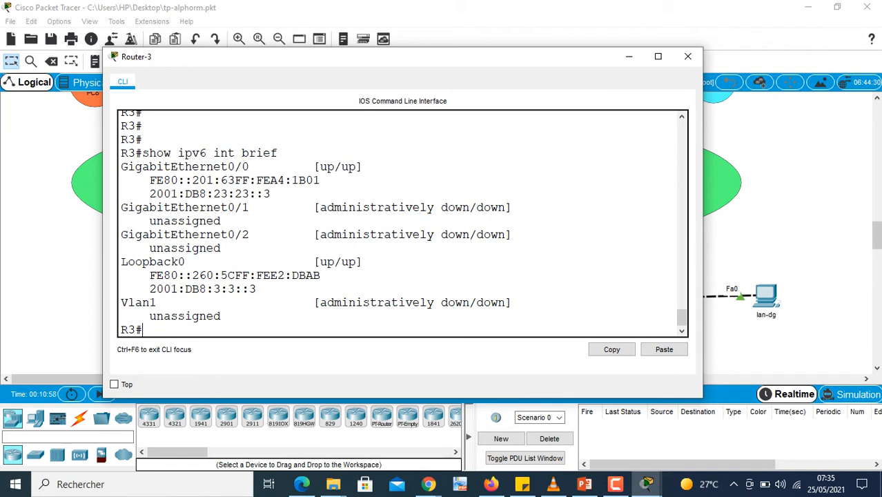
Examine the IPv6 addresses of Loopback0 and GigabitEthernet0/0 in Router-3's widened console, and close it.
{"action": "left_click_drag", "start_coordinate": [702, 220], "coordinate": [827, 221]}
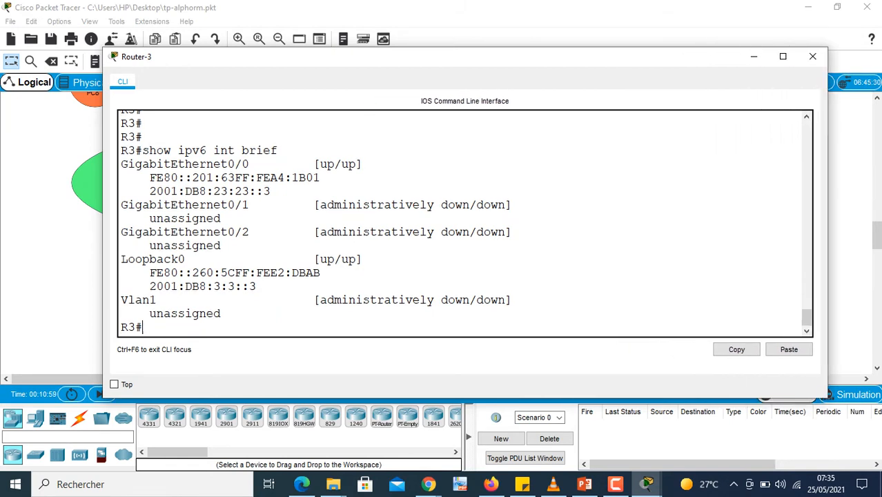
{"action": "left_click_drag", "start_coordinate": [257, 285], "coordinate": [121, 258]}
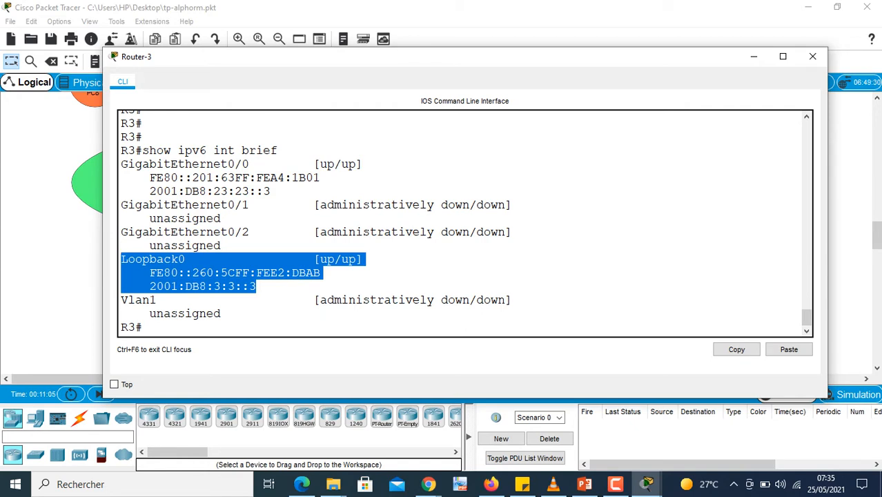
{"action": "left_click_drag", "start_coordinate": [150, 177], "coordinate": [270, 191]}
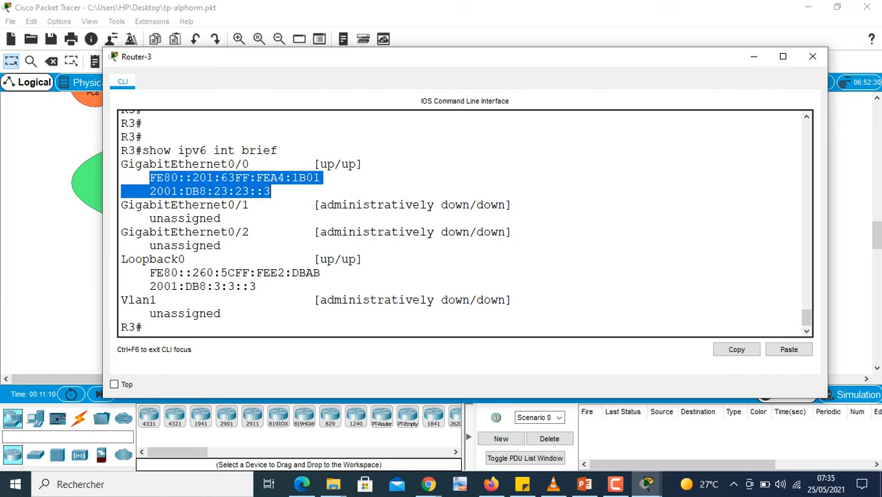
{"action": "left_click", "coordinate": [230, 191]}
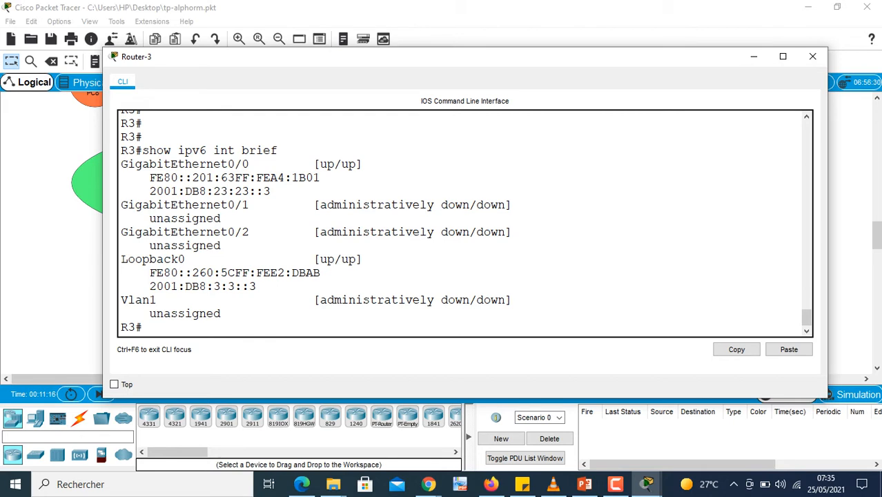
{"action": "double_click", "coordinate": [221, 191]}
{"action": "left_click", "coordinate": [249, 191]}
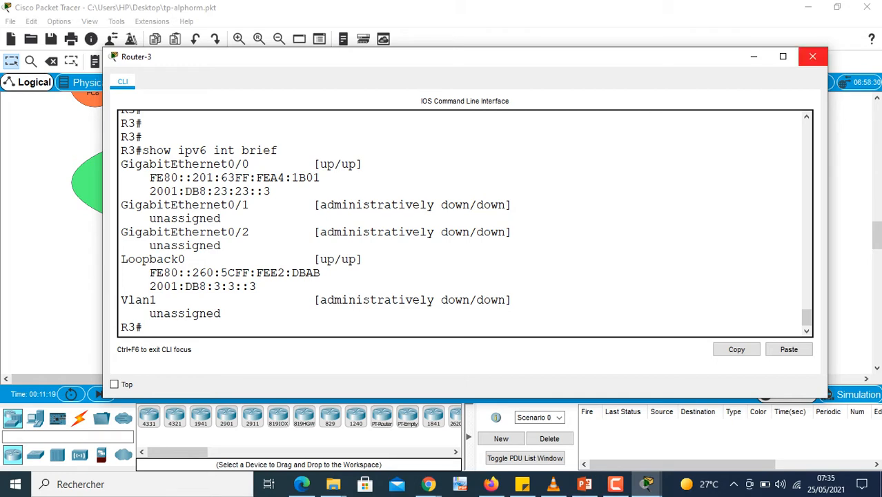
{"action": "left_click", "coordinate": [812, 56]}
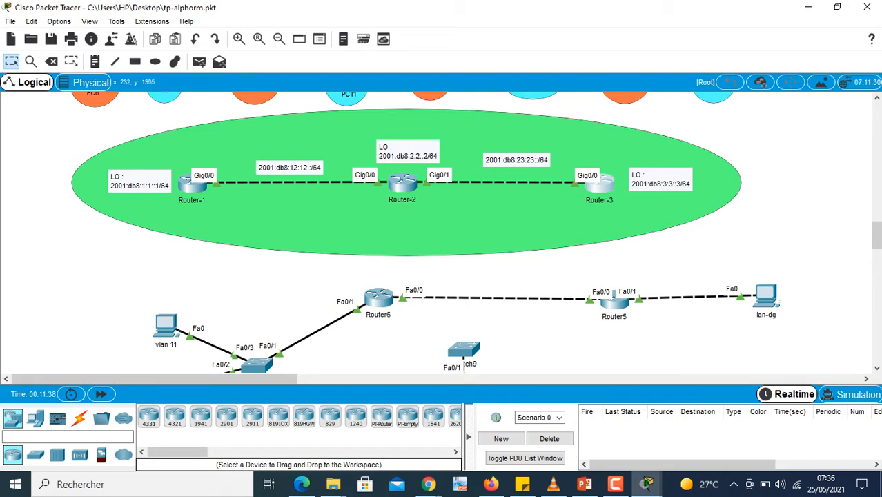
Open Router-1's command line in a widened window and bring up a fresh prompt.
{"action": "left_click", "coordinate": [191, 183]}
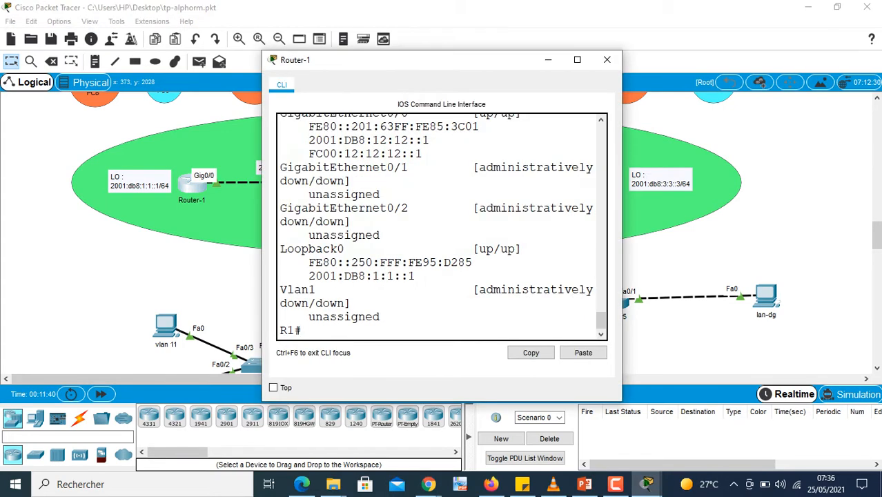
{"action": "left_click_drag", "start_coordinate": [622, 228], "coordinate": [849, 228]}
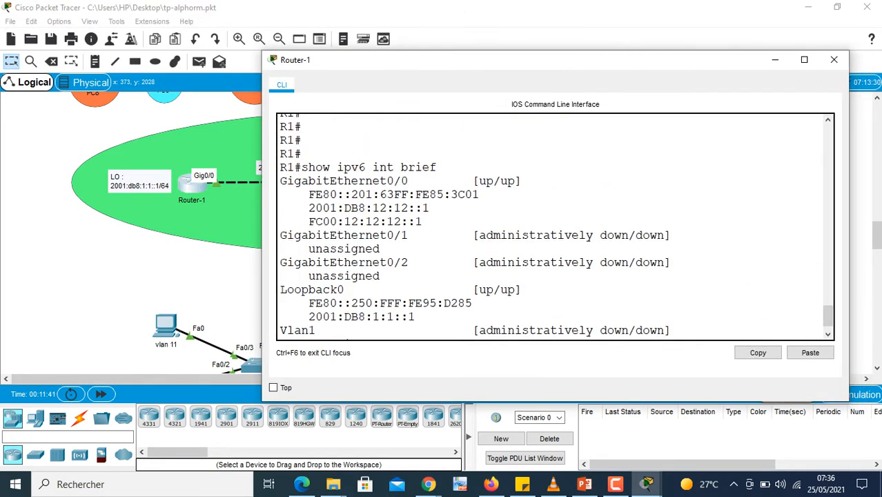
{"action": "left_click_drag", "start_coordinate": [524, 60], "coordinate": [411, 45]}
{"action": "key", "text": "Return"}
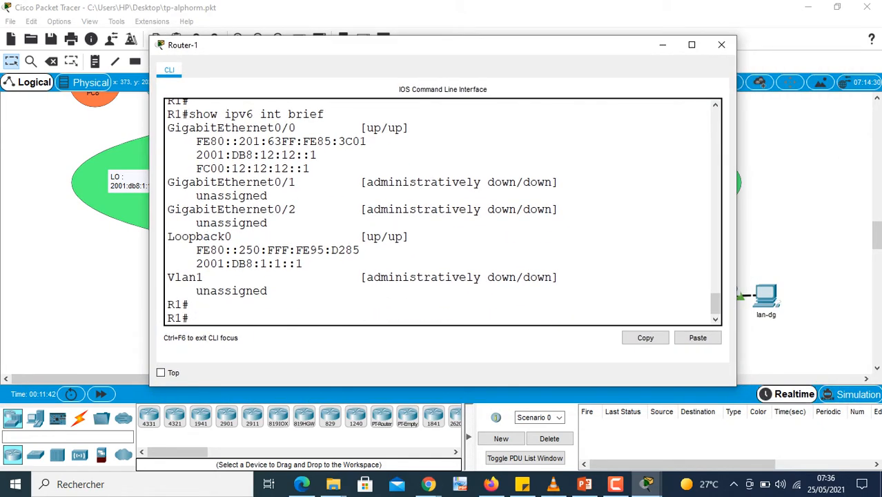
Prepare a ping command on Router-1 from the copied address, changing it to 2001:db8:3:3::3/64.
{"action": "type", "text": "ping"}
{"action": "left_click", "coordinate": [697, 338]}
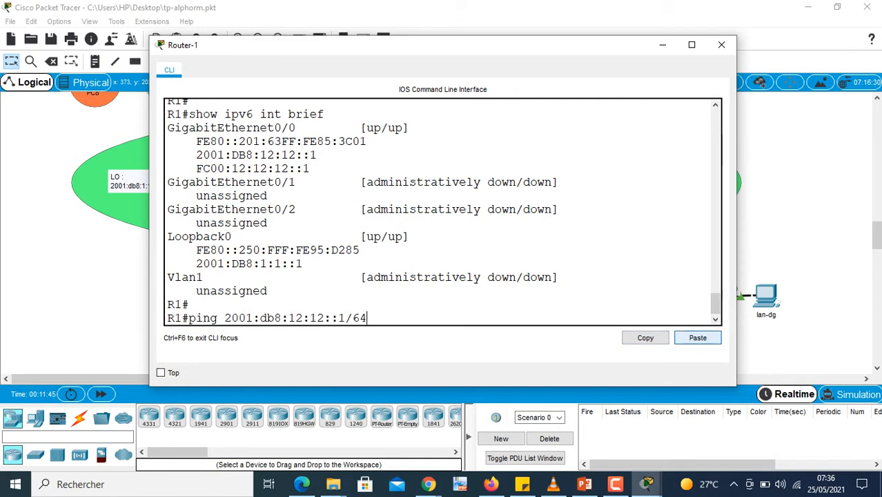
{"action": "key", "text": "Left"}
{"action": "key", "text": "Left"}
{"action": "key", "text": "Left"}
{"action": "key", "text": "Left"}
{"action": "key", "text": "Delete"}
{"action": "type", "text": "3"}
{"action": "key", "text": "Left"}
{"action": "key", "text": "Left"}
{"action": "key", "text": "Left"}
{"action": "key", "text": "BackSpace"}
{"action": "key", "text": "BackSpace"}
{"action": "type", "text": "3"}
{"action": "key", "text": "Left"}
{"action": "key", "text": "Left"}
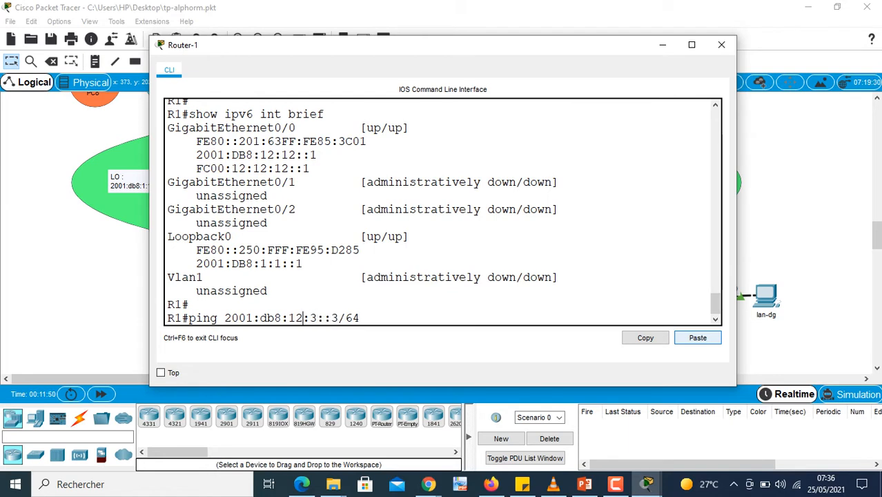
{"action": "key", "text": "Left"}
{"action": "key", "text": "Right"}
{"action": "key", "text": "BackSpace"}
{"action": "key", "text": "BackSpace"}
{"action": "type", "text": "3"}
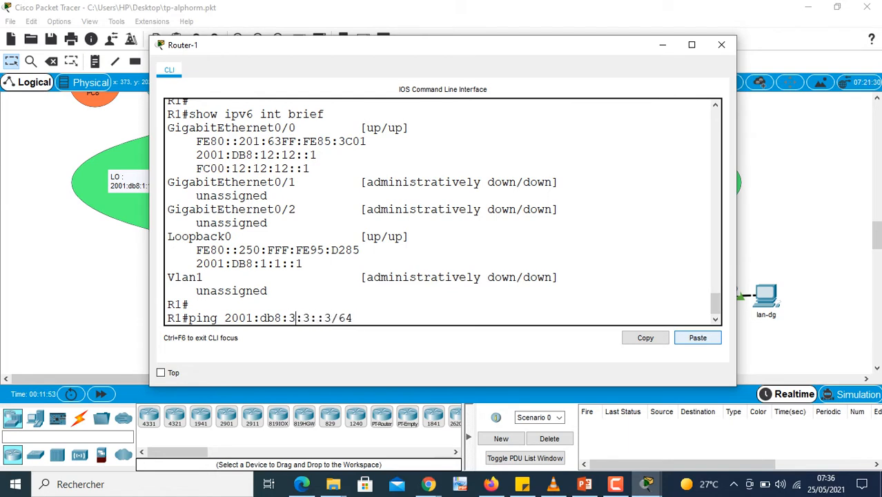
Remove the prefix length, run "ping 2001:db8:3:3::3" from Router-1, and fast-forward the simulation time.
{"action": "key", "text": "Right"}
{"action": "key", "text": "Right"}
{"action": "key", "text": "Right"}
{"action": "key", "text": "Right"}
{"action": "key", "text": "Right"}
{"action": "key", "text": "Right"}
{"action": "key", "text": "Right"}
{"action": "key", "text": "Right"}
{"action": "key", "text": "BackSpace"}
{"action": "key", "text": "BackSpace"}
{"action": "key", "text": "BackSpace"}
{"action": "key", "text": "Return"}
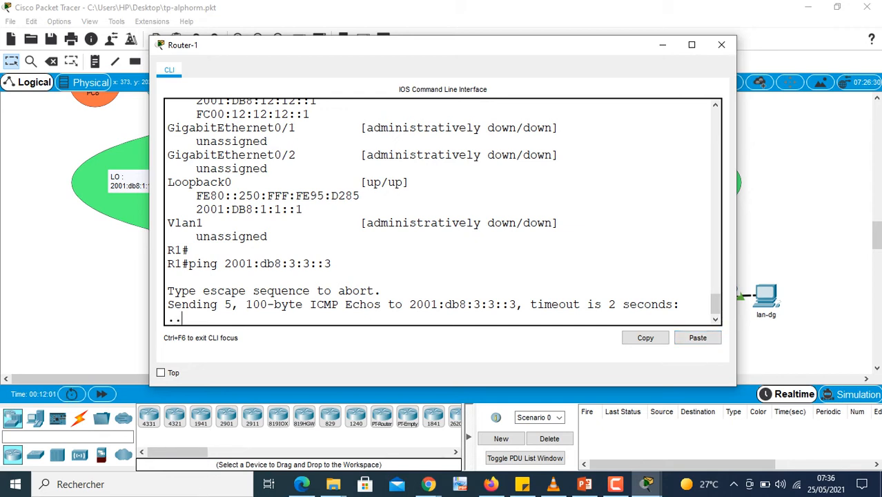
{"action": "left_click", "coordinate": [102, 394]}
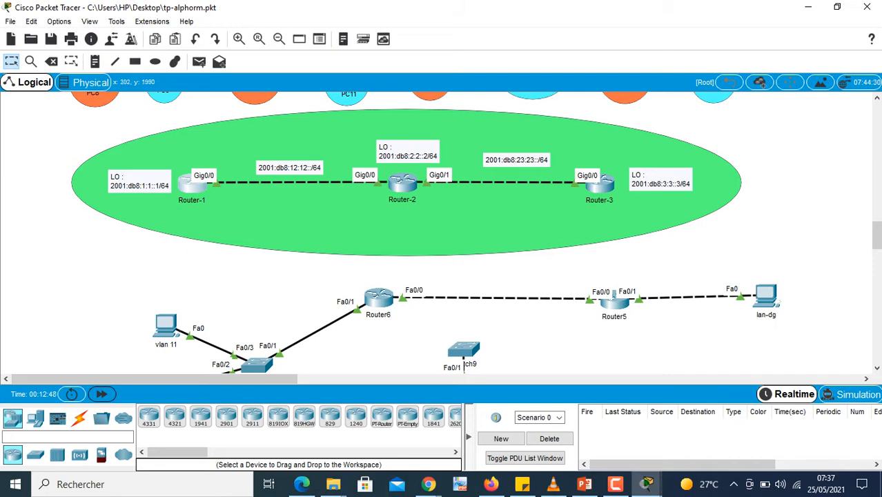
Review the ping result in Router-1's console, and return to the router topology.
{"action": "left_click", "coordinate": [193, 184]}
{"action": "left_click", "coordinate": [387, 291]}
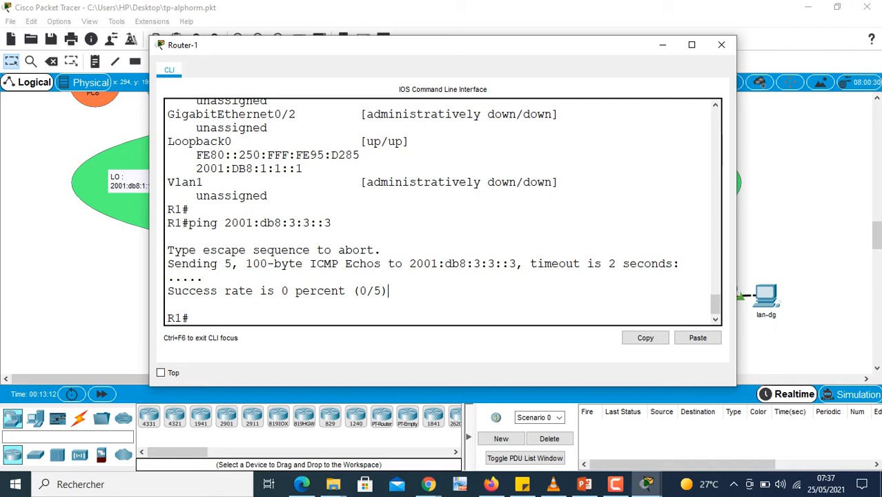
{"action": "left_click_drag", "start_coordinate": [414, 45], "coordinate": [310, 23]}
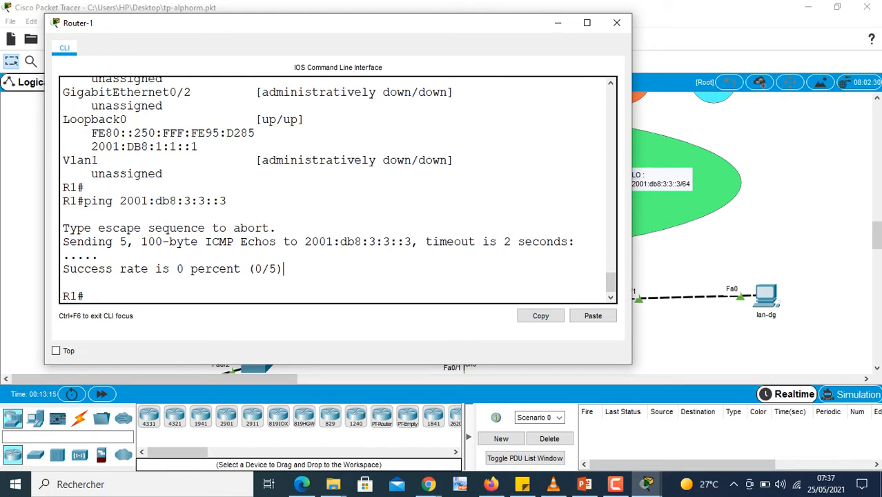
{"action": "left_click", "coordinate": [660, 166]}
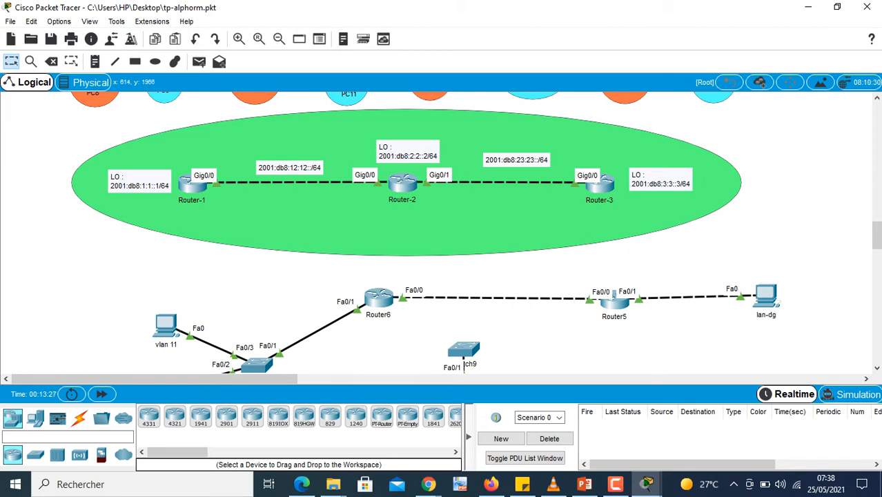
Return to Router-1's console and enter global configuration mode with "conf t".
{"action": "mouse_move", "coordinate": [403, 183]}
{"action": "left_click", "coordinate": [192, 184]}
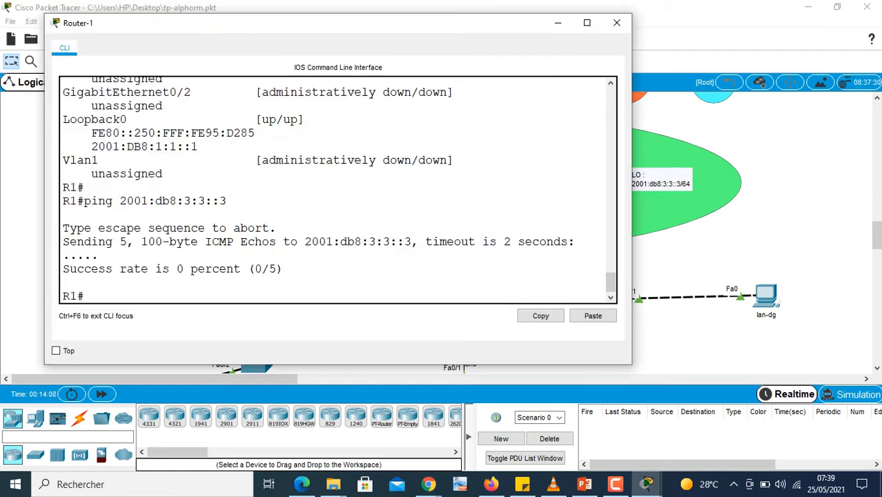
{"action": "key", "text": "Return"}
{"action": "key", "text": "Return"}
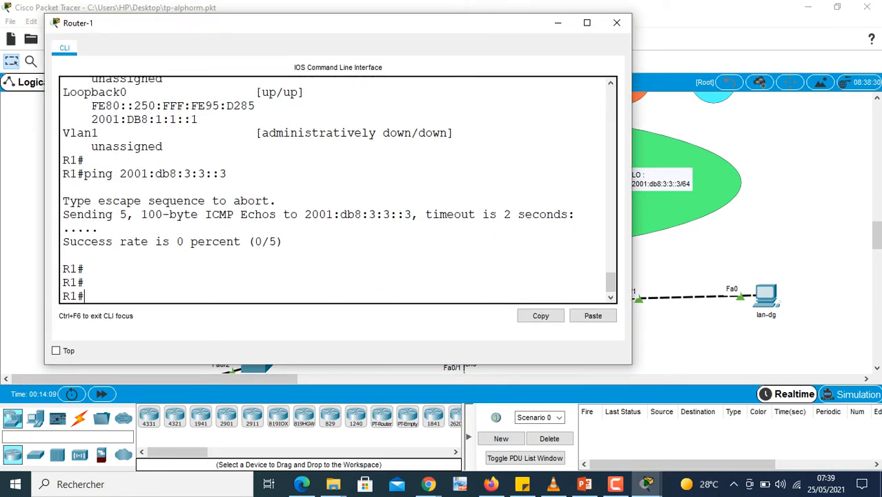
{"action": "type", "text": "conf t"}
{"action": "key", "text": "Return"}
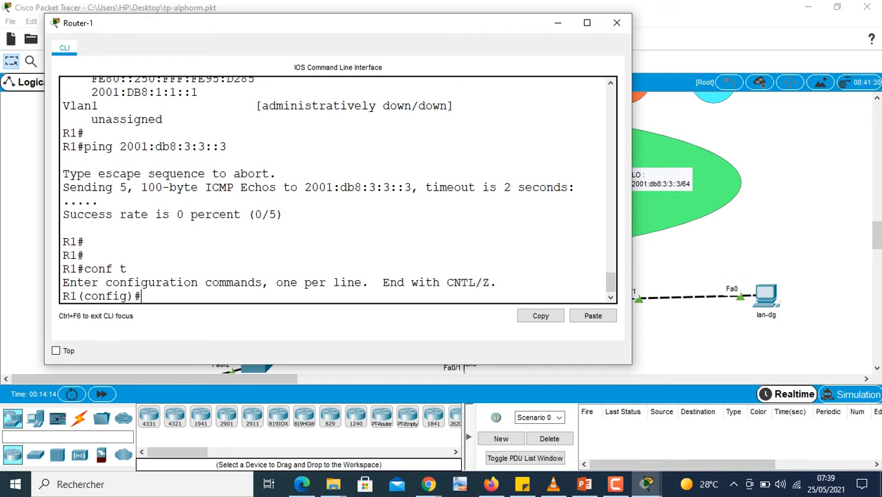
Enable IPv6 routing on Router-1 with "ipv6 unicast-routing".
{"action": "type", "text": "ipv6 unica"}
{"action": "key", "text": "Tab"}
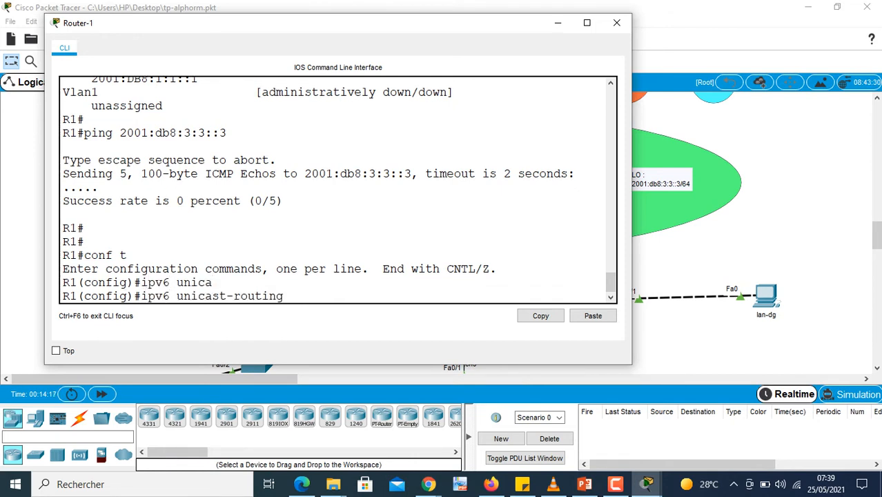
{"action": "key", "text": "Return"}
{"action": "key", "text": "Return"}
{"action": "key", "text": "Return"}
{"action": "key", "text": "Return"}
{"action": "key", "text": "Return"}
{"action": "key", "text": "Return"}
{"action": "key", "text": "Return"}
{"action": "key", "text": "Return"}
{"action": "key", "text": "Return"}
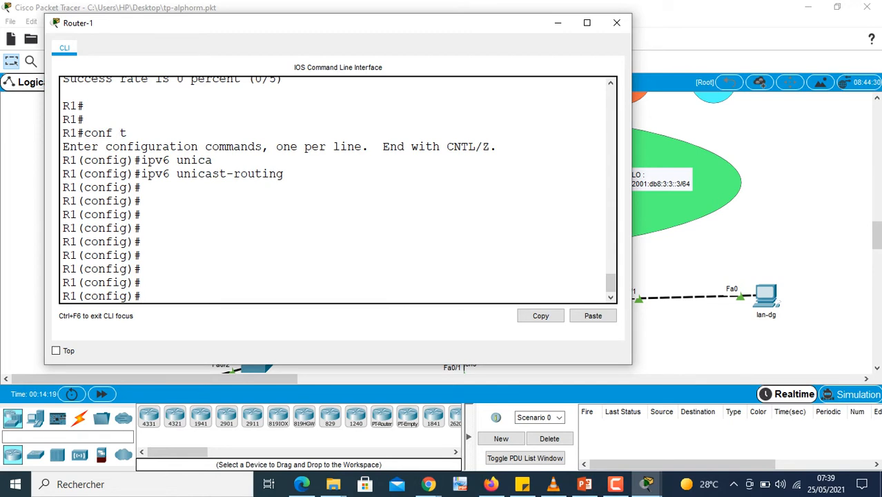
Begin an "ipv6 route" command on Router-1 with 2001:db8:3:3::/64 as the destination network.
{"action": "type", "text": "ipv6 route"}
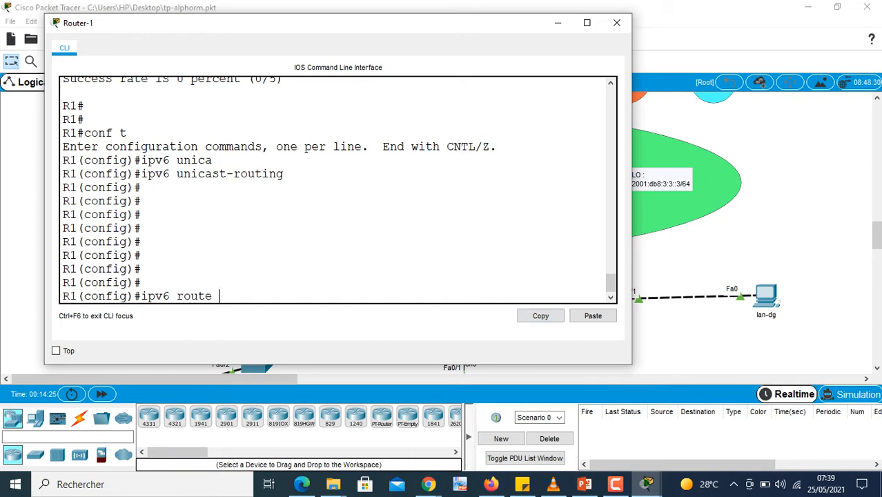
{"action": "left_click", "coordinate": [593, 315]}
{"action": "key", "text": "Left"}
{"action": "key", "text": "Left"}
{"action": "key", "text": "Left"}
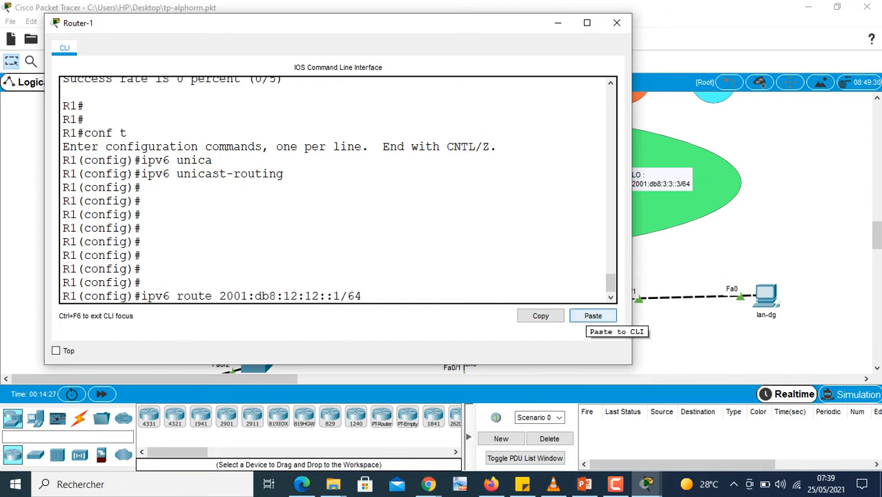
{"action": "key", "text": "BackSpace"}
{"action": "key", "text": "BackSpace"}
{"action": "key", "text": "BackSpace"}
{"action": "type", "text": "3"}
{"action": "key", "text": "Left"}
{"action": "key", "text": "Left"}
{"action": "key", "text": "BackSpace"}
{"action": "key", "text": "BackSpace"}
{"action": "type", "text": "3"}
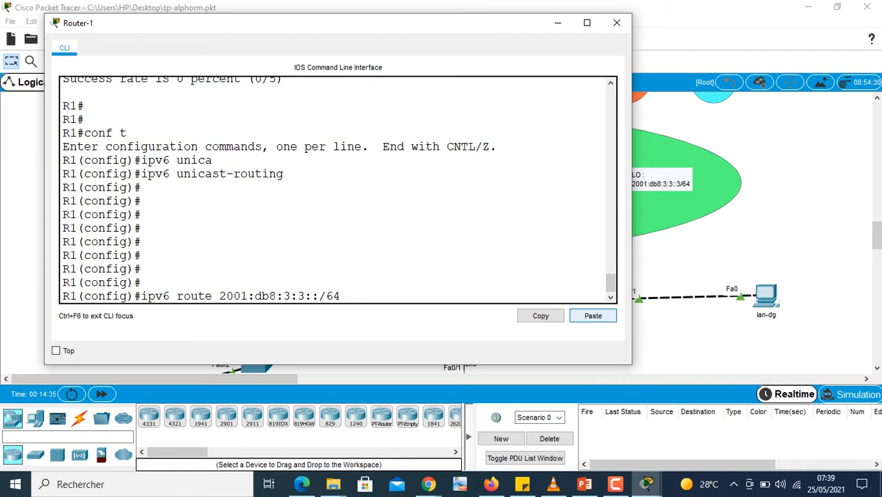
Complete the static route to 2001:db8:3:3::/64 with next hop 2001:db8:12:12::2 and submit it.
{"action": "key", "text": "Right"}
{"action": "key", "text": "Right"}
{"action": "key", "text": "Right"}
{"action": "key", "text": "Right"}
{"action": "key", "text": "Right"}
{"action": "key", "text": "Right"}
{"action": "key", "text": "Right"}
{"action": "key", "text": "Right"}
{"action": "key", "text": "Right"}
{"action": "type", "text": "2001:db8:12:12::1/64"}
{"action": "key", "text": "Left"}
{"action": "key", "text": "Left"}
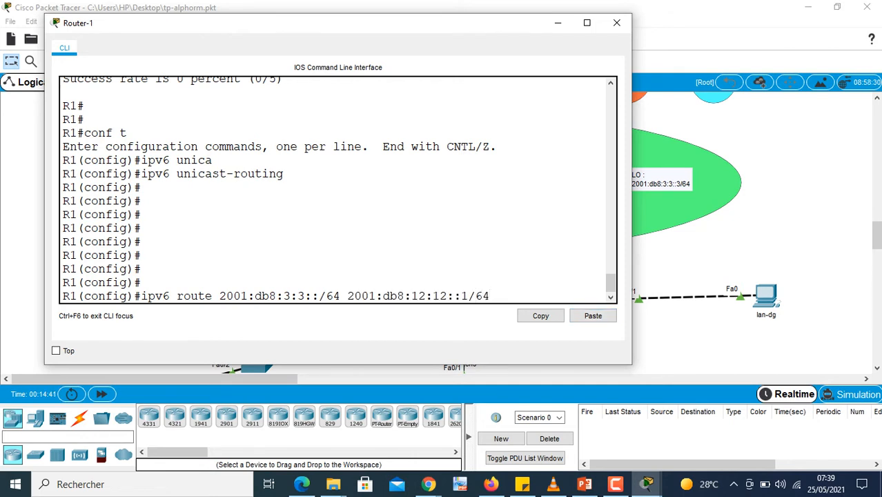
{"action": "key", "text": "Left"}
{"action": "key", "text": "BackSpace"}
{"action": "key", "text": "Right"}
{"action": "key", "text": "BackSpace"}
{"action": "key", "text": "BackSpace"}
{"action": "key", "text": "BackSpace"}
{"action": "type", "text": "2"}
{"action": "key", "text": "Return"}
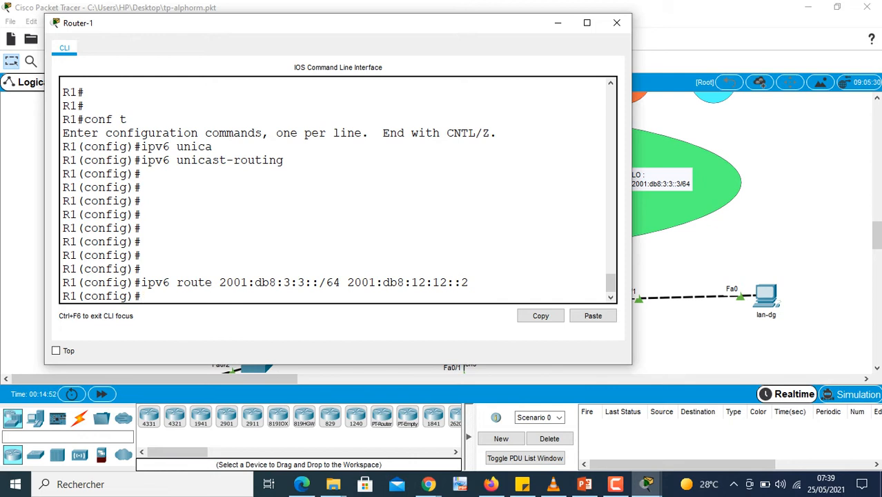
Add a second static route on Router-1 to 2001:db8:23:23::/64 via 2001:db8:12:12::2, reusing the previous command.
{"action": "key", "text": "Up"}
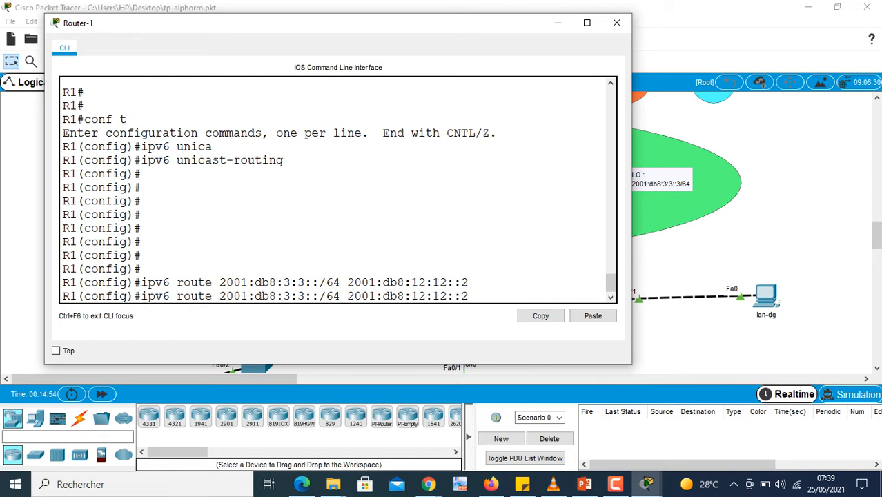
{"action": "key", "text": "Left"}
{"action": "key", "text": "Left"}
{"action": "key", "text": "Left"}
{"action": "key", "text": "Left"}
{"action": "key", "text": "Left"}
{"action": "key", "text": "Left"}
{"action": "key", "text": "Left"}
{"action": "key", "text": "Left"}
{"action": "key", "text": "Left"}
{"action": "key", "text": "Left"}
{"action": "key", "text": "Left"}
{"action": "key", "text": "Left"}
{"action": "key", "text": "Left"}
{"action": "key", "text": "Left"}
{"action": "key", "text": "Left"}
{"action": "key", "text": "Left"}
{"action": "key", "text": "Left"}
{"action": "key", "text": "Left"}
{"action": "key", "text": "Left"}
{"action": "key", "text": "Left"}
{"action": "key", "text": "Left"}
{"action": "type", "text": "2"}
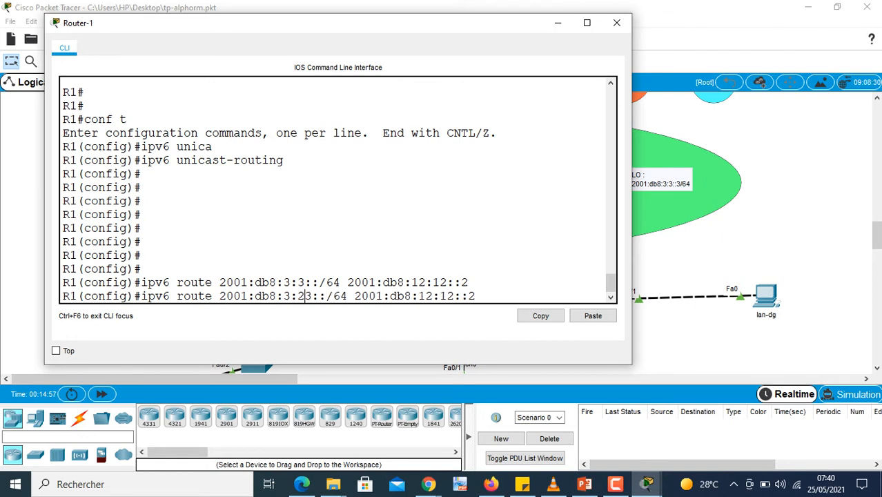
{"action": "key", "text": "Left"}
{"action": "key", "text": "Left"}
{"action": "key", "text": "Left"}
{"action": "type", "text": "2"}
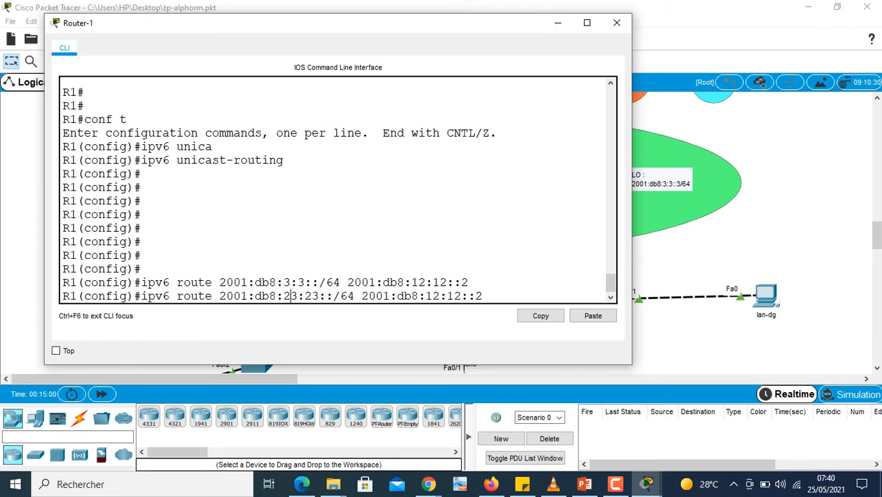
{"action": "key", "text": "Return"}
{"action": "key", "text": "Return"}
{"action": "key", "text": "Return"}
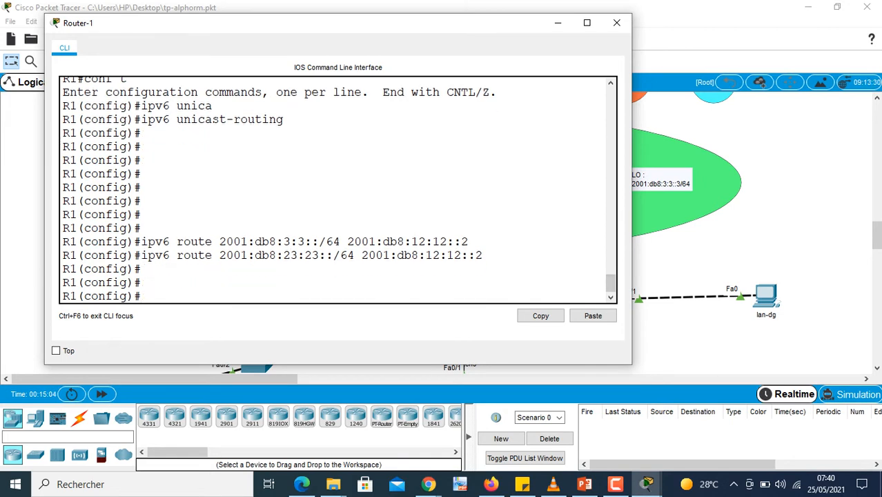
Leave Router-1's configuration mode and close its console.
{"action": "key", "text": "ctrl+z"}
{"action": "type", "text": "."}
{"action": "key", "text": "Return"}
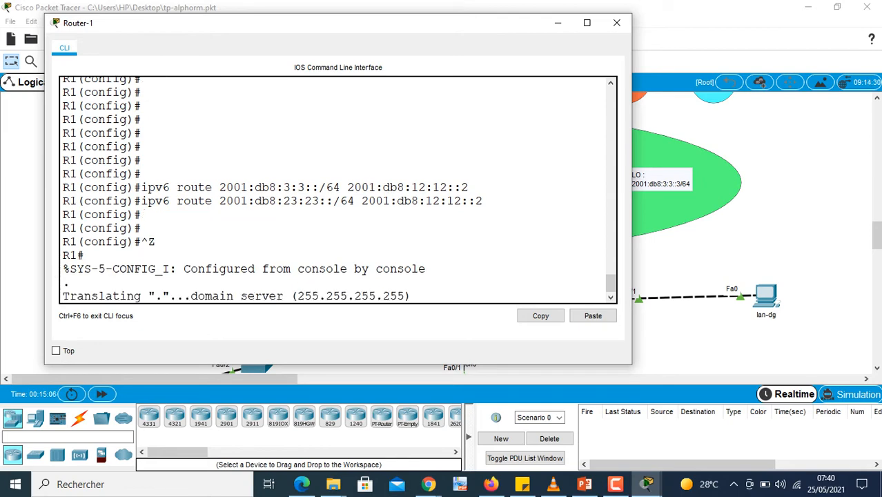
{"action": "left_click", "coordinate": [617, 23]}
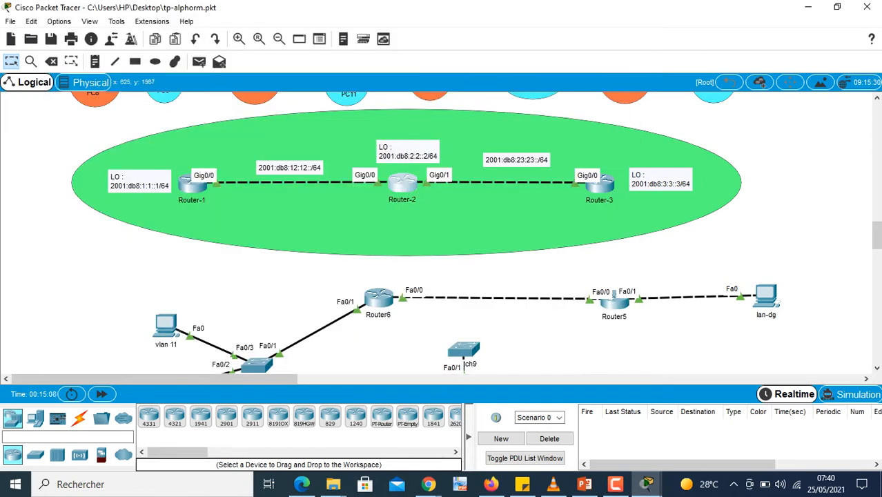
Open Router-2's command line in a widened window and enter global configuration mode with "conf t".
{"action": "left_click", "coordinate": [402, 183]}
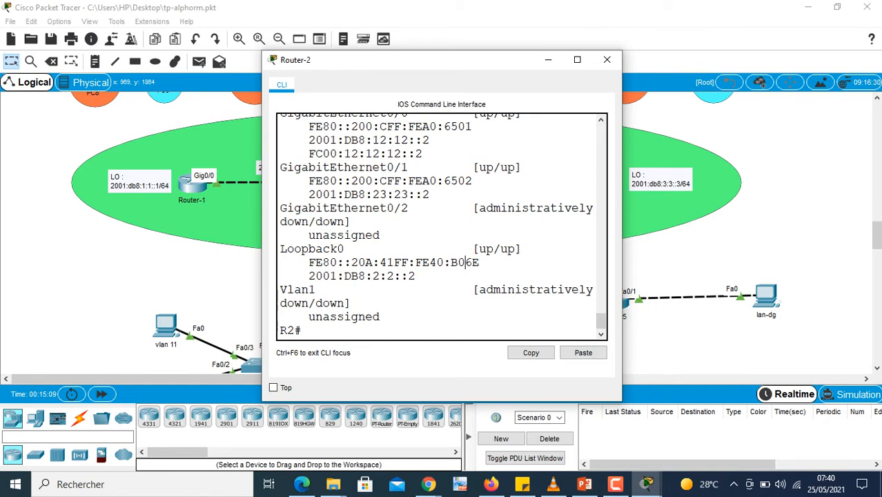
{"action": "left_click_drag", "start_coordinate": [622, 228], "coordinate": [872, 228]}
{"action": "left_click_drag", "start_coordinate": [621, 61], "coordinate": [432, 29]}
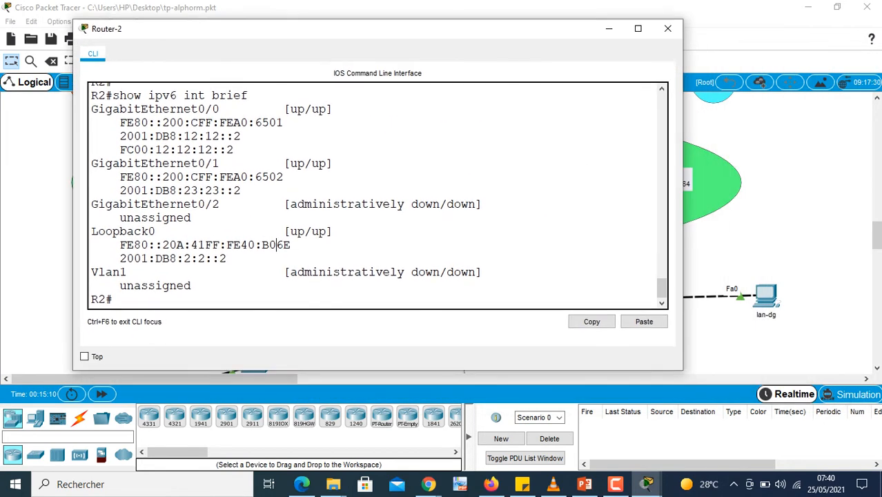
{"action": "key", "text": "Return"}
{"action": "key", "text": "Return"}
{"action": "key", "text": "Return"}
{"action": "type", "text": "c"}
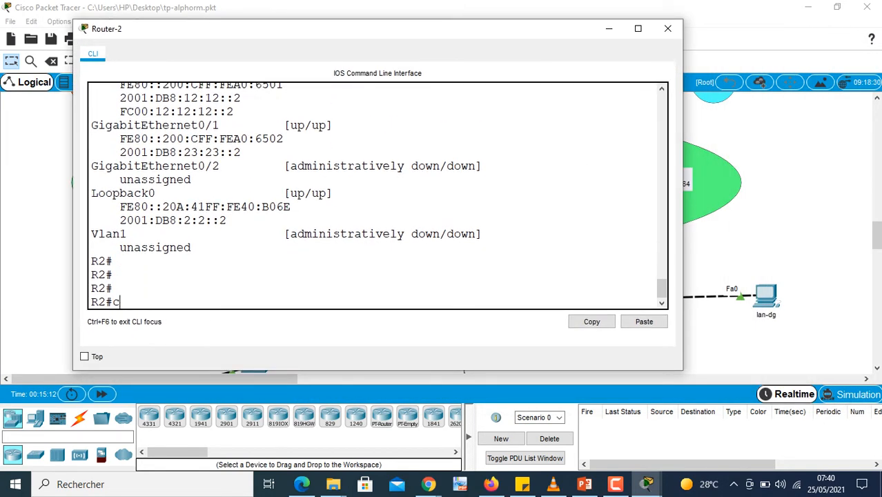
{"action": "type", "text": "onf t"}
{"action": "key", "text": "Return"}
Enable IPv6 routing on Router-2 with "ipv6 unicast-routing", correcting the mistyped keyword.
{"action": "type", "text": "ig)#i"}
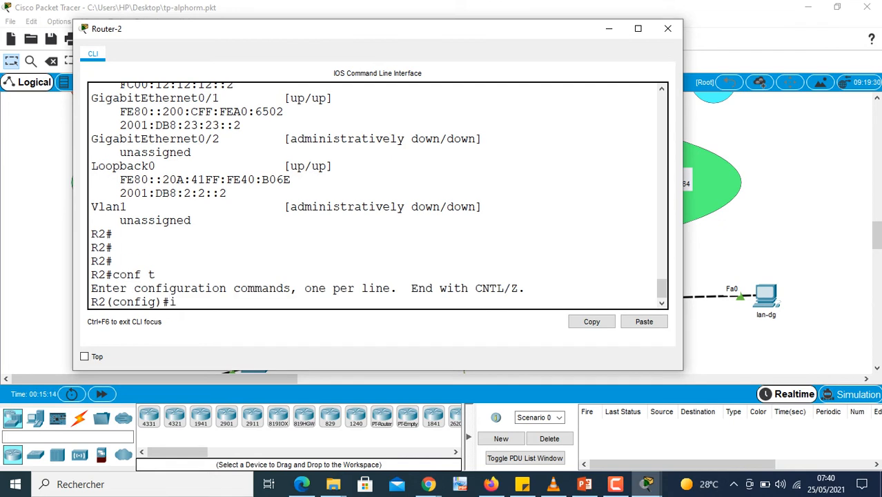
{"action": "type", "text": "pv6 inica"}
{"action": "key", "text": "Tab"}
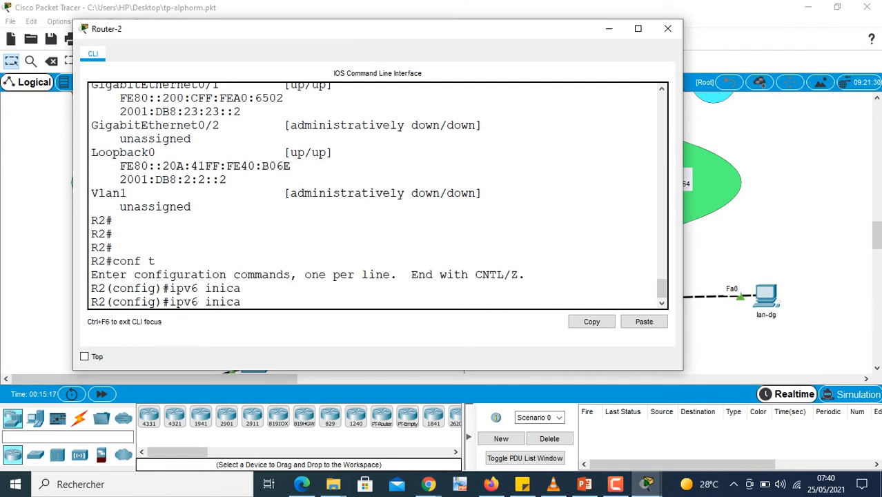
{"action": "key", "text": "BackSpace"}
{"action": "key", "text": "BackSpace"}
{"action": "key", "text": "BackSpace"}
{"action": "type", "text": "ca"}
{"action": "key", "text": "Tab"}
{"action": "key", "text": "BackSpace"}
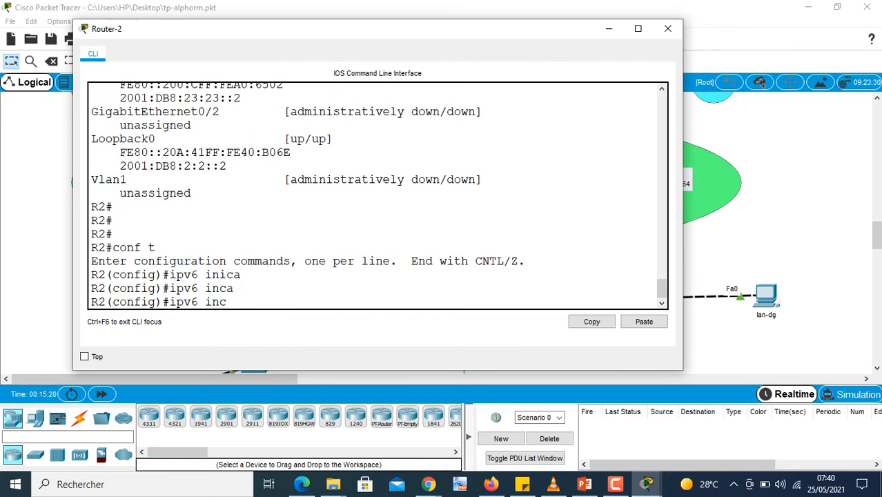
{"action": "key", "text": "BackSpace"}
{"action": "key", "text": "BackSpace"}
{"action": "key", "text": "BackSpace"}
{"action": "type", "text": "unica"}
{"action": "key", "text": "Tab"}
{"action": "key", "text": "Return"}
{"action": "key", "text": "Return"}
{"action": "key", "text": "Return"}
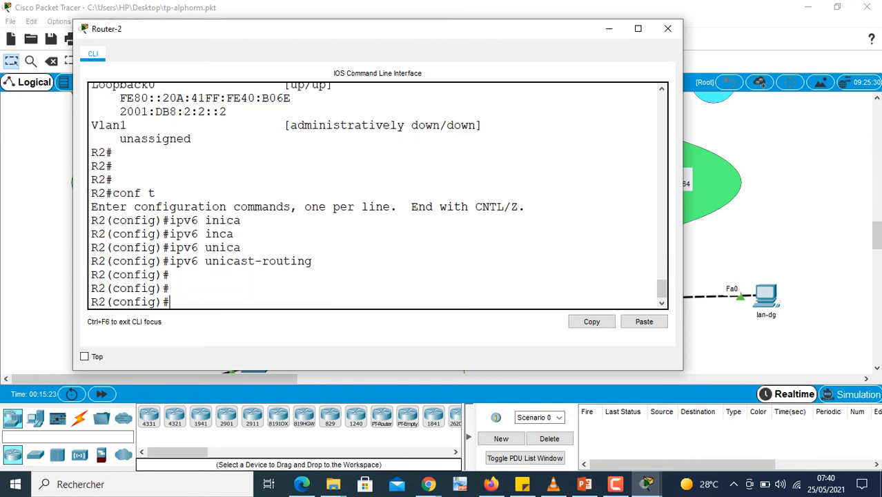
Begin a static IPv6 route on Router-2 with destination 2001:db8:1:1::/64, adapting the copied 2001:db8:12:12::1/64 address.
{"action": "type", "text": "ipv6 route"}
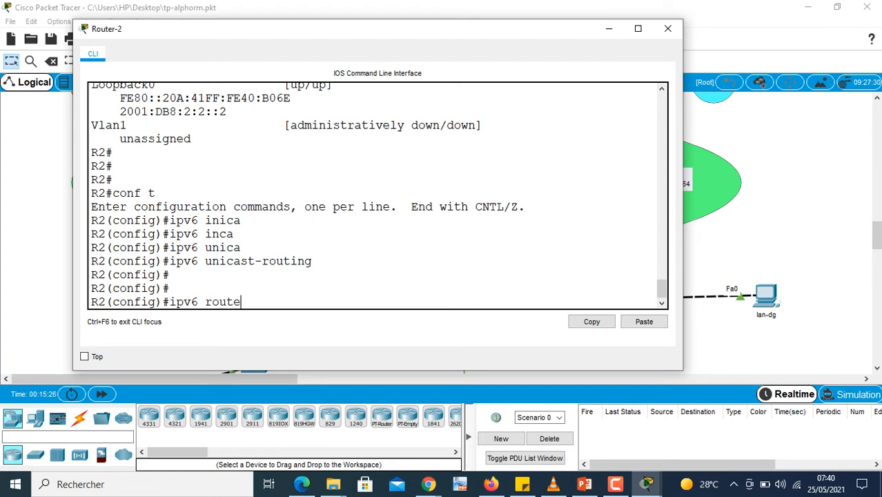
{"action": "left_click", "coordinate": [644, 322]}
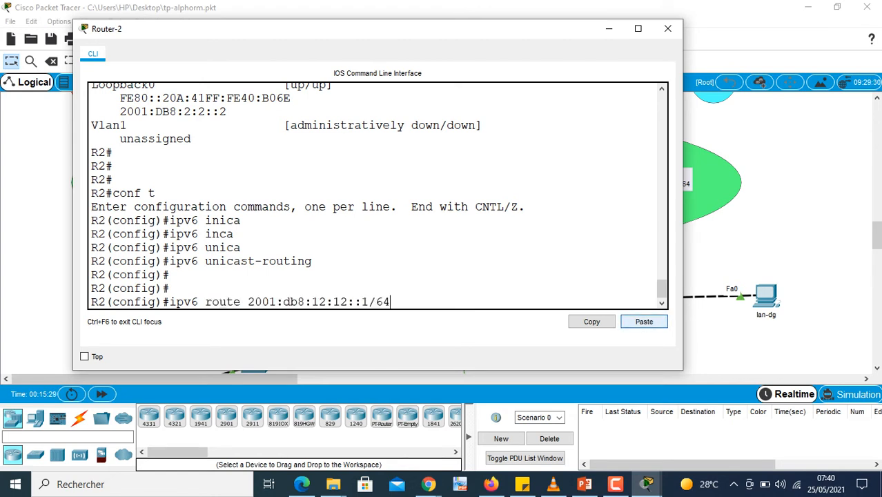
{"action": "key", "text": "Left"}
{"action": "key", "text": "Left"}
{"action": "key", "text": "Left"}
{"action": "key", "text": "BackSpace"}
{"action": "key", "text": "BackSpace"}
{"action": "key", "text": "Left"}
{"action": "key", "text": "BackSpace"}
{"action": "key", "text": "Right"}
{"action": "key", "text": "Right"}
{"action": "key", "text": "Right"}
{"action": "key", "text": "Right"}
{"action": "key", "text": "Right"}
{"action": "key", "text": "Right"}
{"action": "key", "text": "Right"}
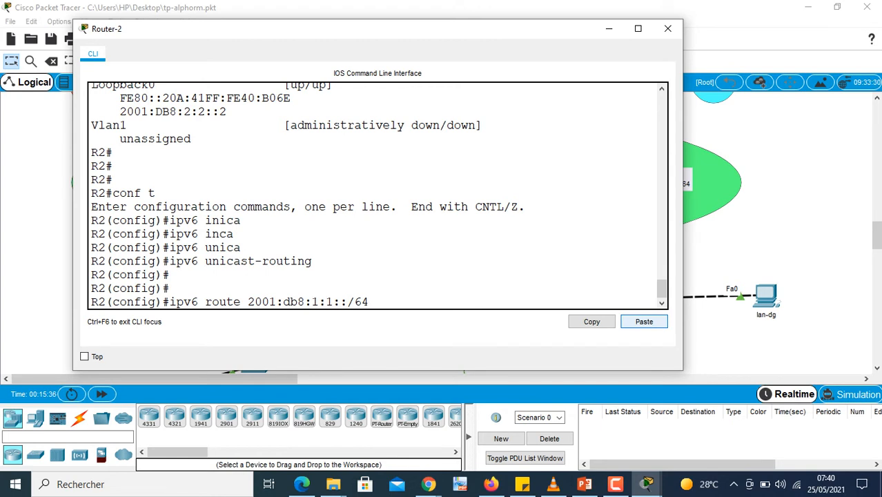
Complete the route to 2001:db8:1:1::/64 with next hop 2001:db8:12:12::1, without a prefix length, and submit it.
{"action": "left_click", "coordinate": [644, 322]}
{"action": "key", "text": "BackSpace"}
{"action": "key", "text": "BackSpace"}
{"action": "key", "text": "BackSpace"}
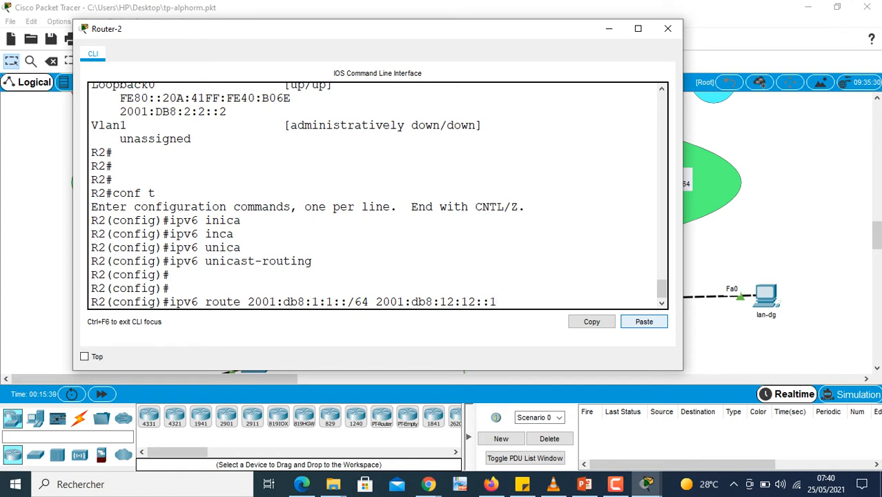
{"action": "key", "text": "Return"}
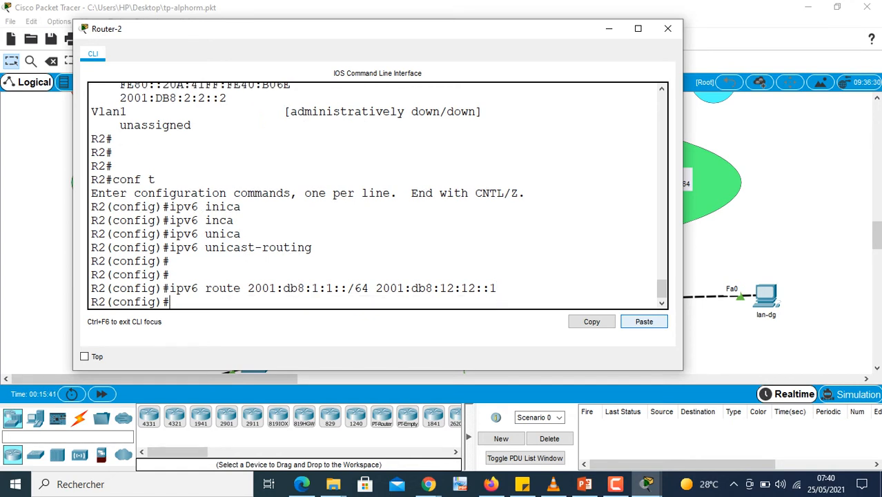
{"action": "key", "text": "Up"}
{"action": "key", "text": "Left"}
{"action": "key", "text": "Left"}
{"action": "key", "text": "Left"}
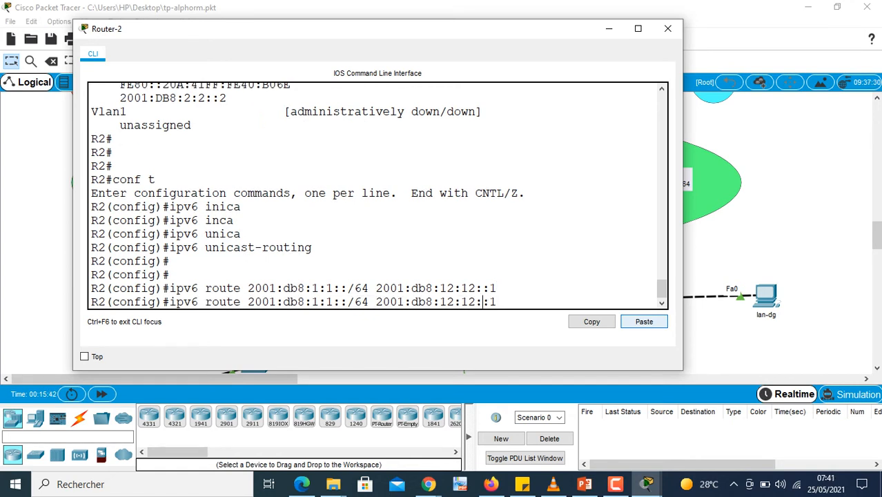
{"action": "key", "text": "Right"}
{"action": "key", "text": "Right"}
{"action": "key", "text": "Right"}
{"action": "key", "text": "Right"}
{"action": "key", "text": "BackSpace"}
{"action": "type", "text": "3"}
{"action": "key", "text": "Left"}
{"action": "key", "text": "Left"}
{"action": "key", "text": "Left"}
{"action": "key", "text": "BackSpace"}
{"action": "key", "text": "BackSpace"}
{"action": "type", "text": "23"}
{"action": "key", "text": "Left"}
{"action": "key", "text": "Left"}
{"action": "key", "text": "Left"}
{"action": "key", "text": "BackSpace"}
{"action": "key", "text": "BackSpace"}
{"action": "type", "text": "23"}
{"action": "key", "text": "Down"}
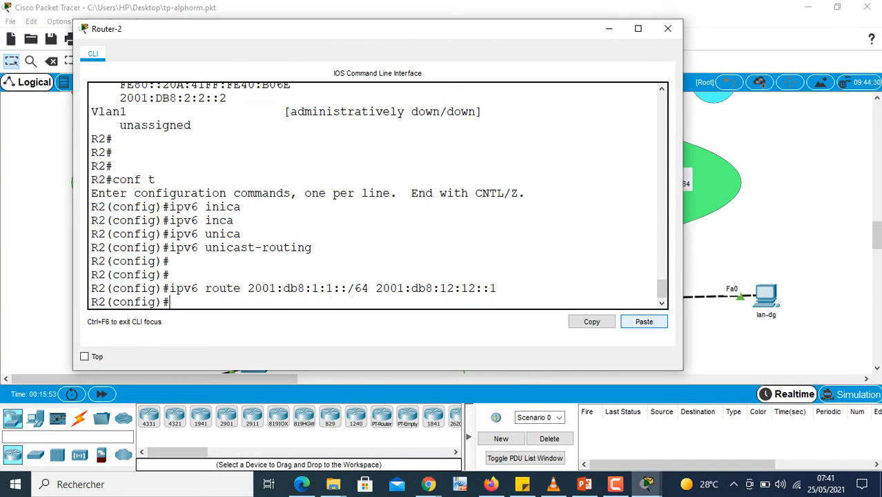
Reuse the previous route command on Router-2, removing its next hop and changing the destination to 2001:db8:3:3::/64.
{"action": "key", "text": "Up"}
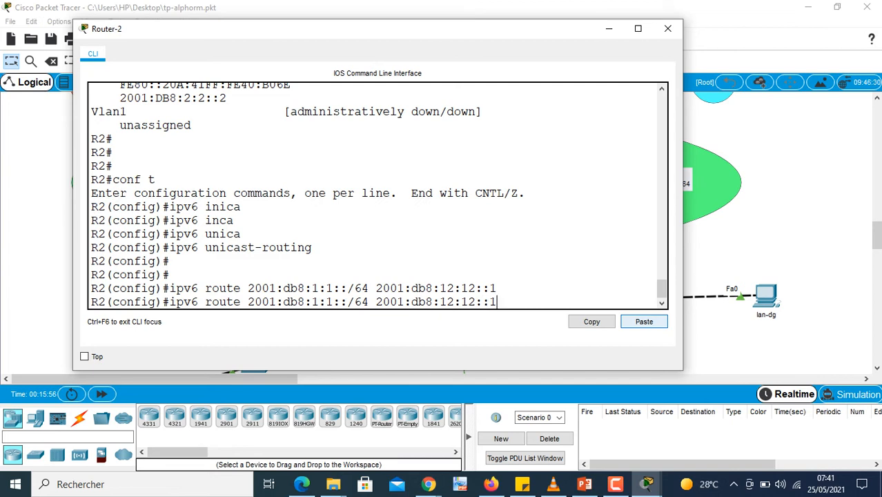
{"action": "key", "text": "BackSpace"}
{"action": "key", "text": "BackSpace"}
{"action": "key", "text": "BackSpace"}
{"action": "key", "text": "BackSpace"}
{"action": "key", "text": "BackSpace"}
{"action": "key", "text": "BackSpace"}
{"action": "key", "text": "BackSpace"}
{"action": "key", "text": "BackSpace"}
{"action": "key", "text": "BackSpace"}
{"action": "key", "text": "BackSpace"}
{"action": "key", "text": "BackSpace"}
{"action": "key", "text": "BackSpace"}
{"action": "key", "text": "BackSpace"}
{"action": "key", "text": "BackSpace"}
{"action": "key", "text": "BackSpace"}
{"action": "key", "text": "BackSpace"}
{"action": "key", "text": "BackSpace"}
{"action": "key", "text": "BackSpace"}
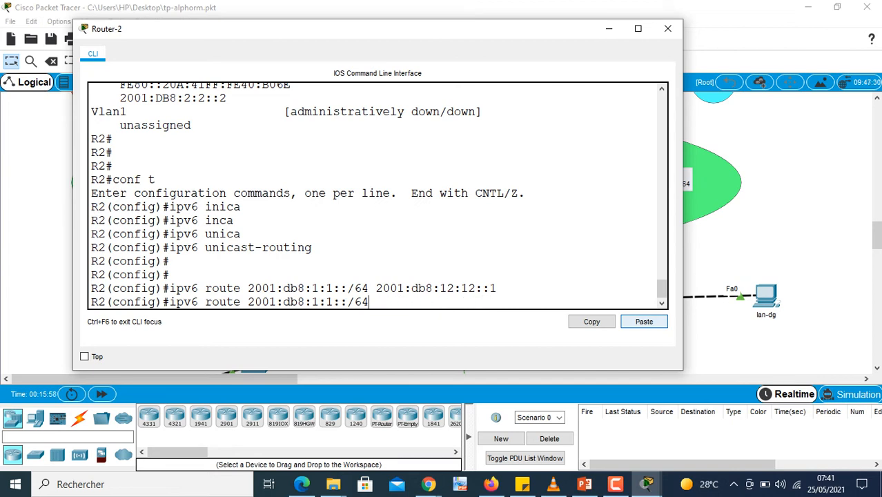
{"action": "key", "text": "Left"}
{"action": "key", "text": "Left"}
{"action": "key", "text": "Left"}
{"action": "key", "text": "Left"}
{"action": "key", "text": "Left"}
{"action": "key", "text": "BackSpace"}
{"action": "key", "text": "Left"}
{"action": "key", "text": "BackSpace"}
{"action": "type", "text": "3"}
{"action": "key", "text": "Right"}
{"action": "key", "text": "Right"}
{"action": "key", "text": "Left"}
{"action": "type", "text": "3"}
{"action": "key", "text": "Right"}
{"action": "key", "text": "Right"}
{"action": "key", "text": "Right"}
{"action": "key", "text": "Right"}
Add next hop 2001:db8:23:23::3 to the route for 2001:db8:3:3::/64, check both addresses, and submit the command.
{"action": "left_click", "coordinate": [644, 322]}
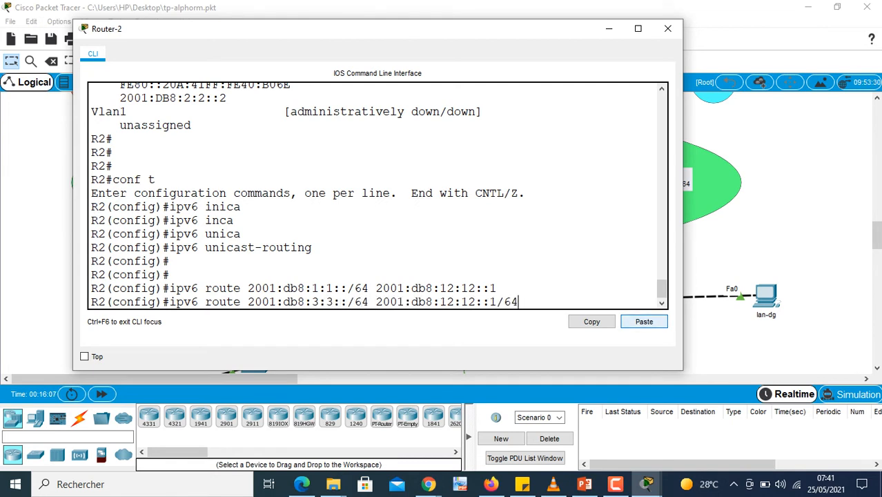
{"action": "key", "text": "BackSpace"}
{"action": "key", "text": "BackSpace"}
{"action": "key", "text": "BackSpace"}
{"action": "key", "text": "BackSpace"}
{"action": "type", "text": "3"}
{"action": "key", "text": "BackSpace"}
{"action": "key", "text": "BackSpace"}
{"action": "type", "text": "23"}
{"action": "key", "text": "BackSpace"}
{"action": "key", "text": "BackSpace"}
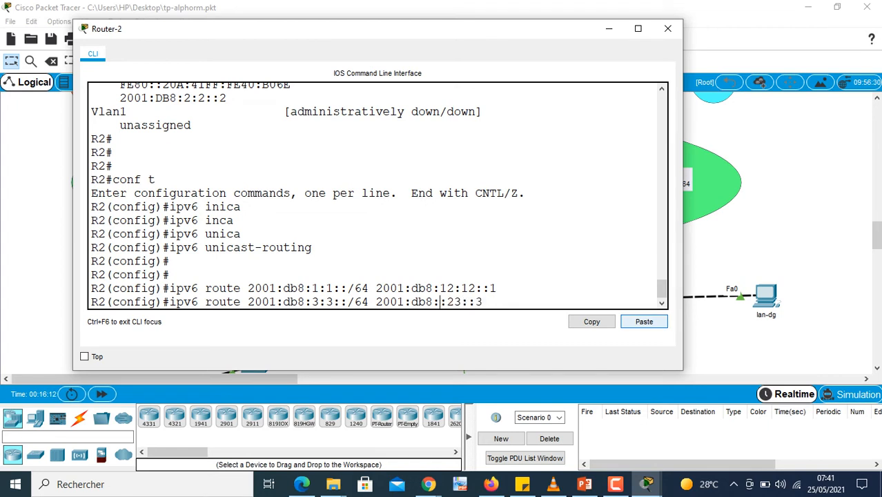
{"action": "type", "text": "23"}
{"action": "left_click_drag", "start_coordinate": [497, 303], "coordinate": [376, 302]}
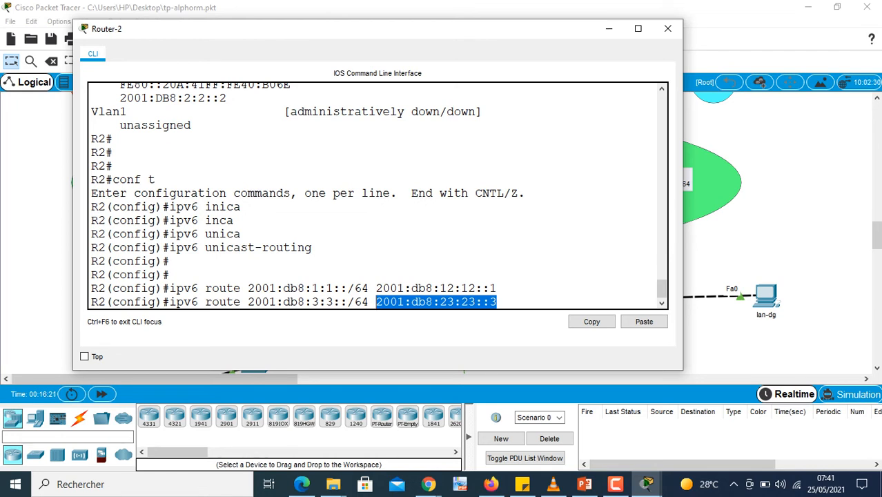
{"action": "left_click_drag", "start_coordinate": [368, 302], "coordinate": [248, 302]}
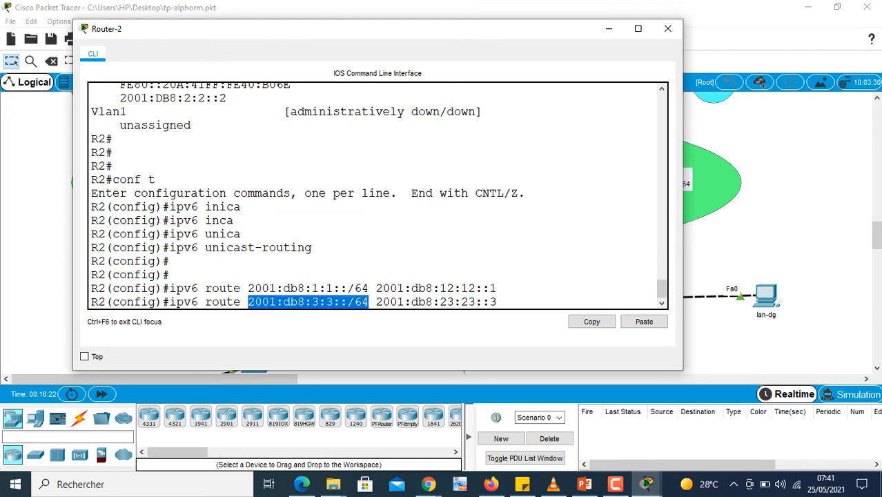
{"action": "left_click", "coordinate": [497, 288]}
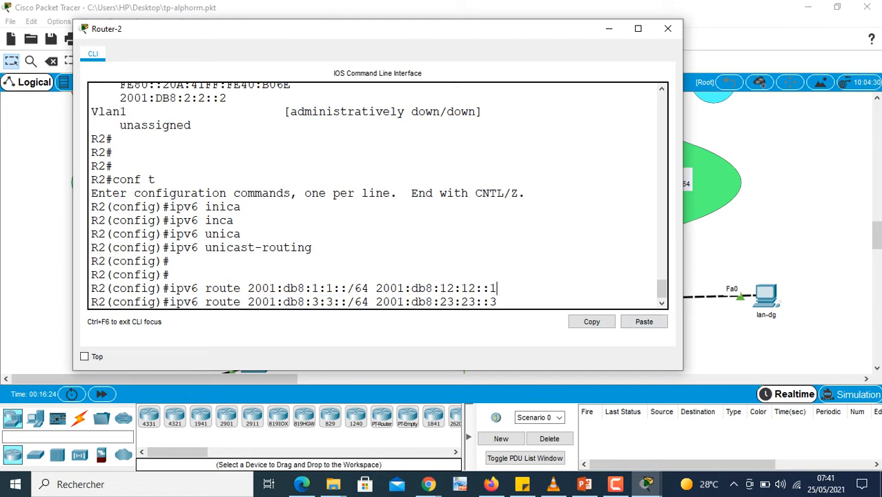
{"action": "key", "text": "Return"}
{"action": "key", "text": "Return"}
{"action": "key", "text": "Return"}
{"action": "key", "text": "Return"}
{"action": "key", "text": "Return"}
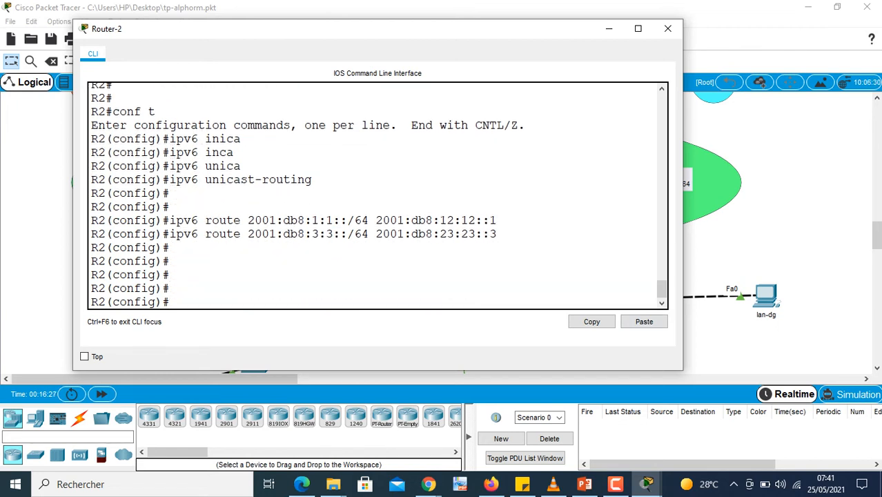
Close Router-2's console, open Router-3's command line, and enter global configuration mode with "conf t".
{"action": "left_click_drag", "start_coordinate": [212, 220], "coordinate": [241, 234]}
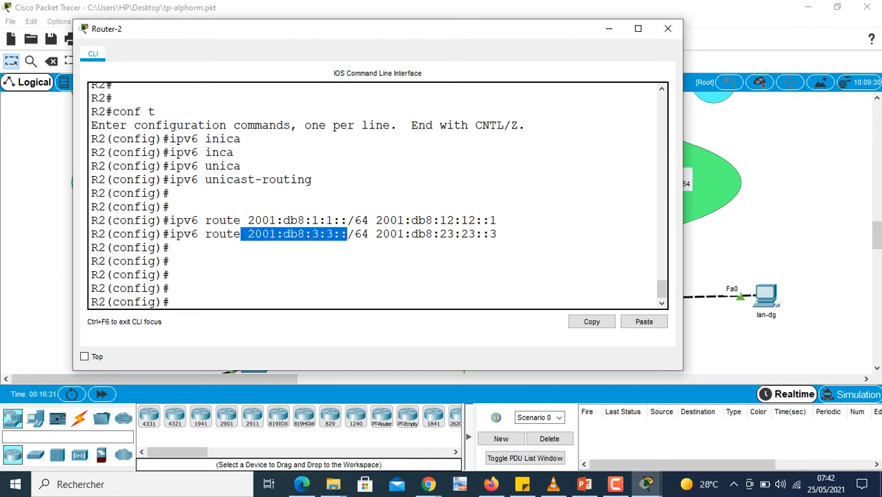
{"action": "left_click", "coordinate": [667, 28]}
{"action": "left_click", "coordinate": [598, 185]}
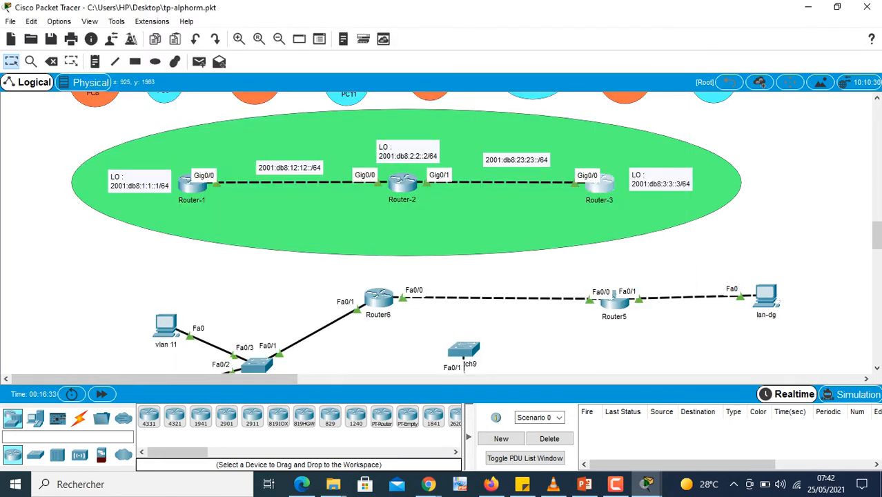
{"action": "left_click", "coordinate": [363, 258]}
{"action": "key", "text": "Return"}
{"action": "key", "text": "Return"}
{"action": "type", "text": "conf t"}
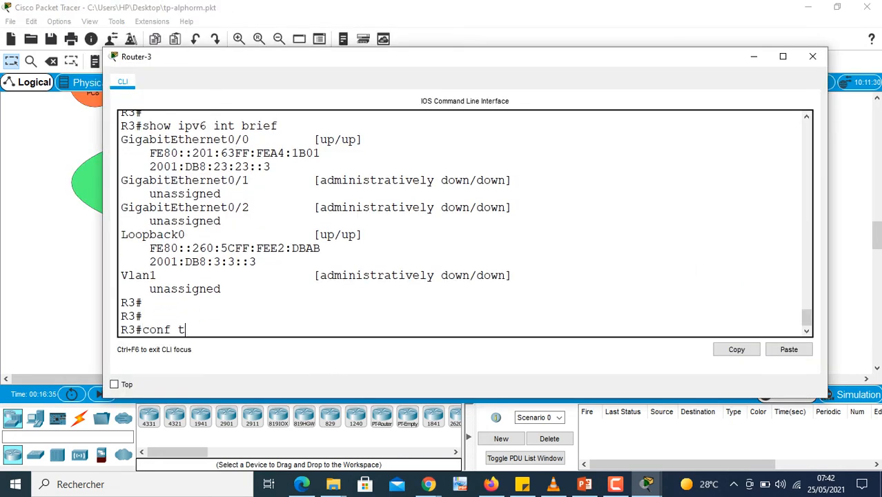
{"action": "key", "text": "Return"}
Enable IPv6 routing on Router-3 with "ipv6 unicast-routing".
{"action": "type", "text": "ip"}
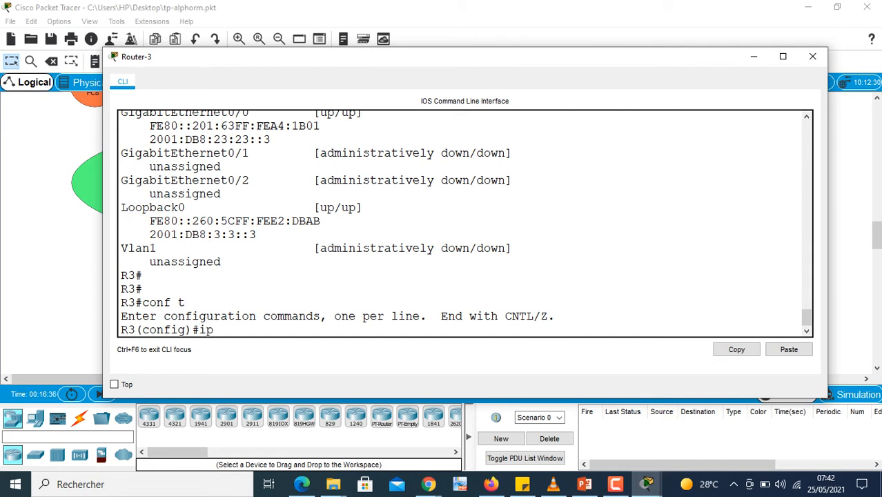
{"action": "type", "text": "v6 unica"}
{"action": "key", "text": "Tab"}
{"action": "key", "text": "Return"}
{"action": "key", "text": "Return"}
{"action": "key", "text": "Return"}
{"action": "key", "text": "Return"}
Begin a static IPv6 route on Router-3 with destination 2001:db8:12:12::/64, adapting the copied address.
{"action": "type", "text": "ipv6"}
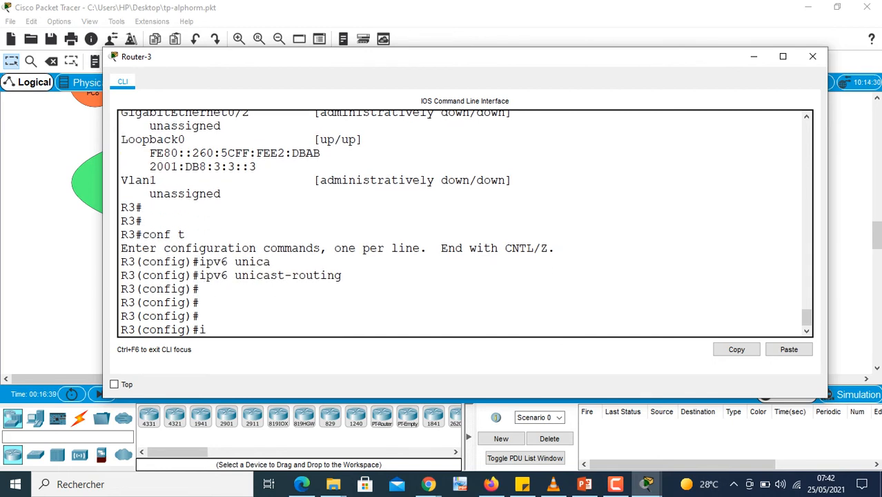
{"action": "type", "text": " route"}
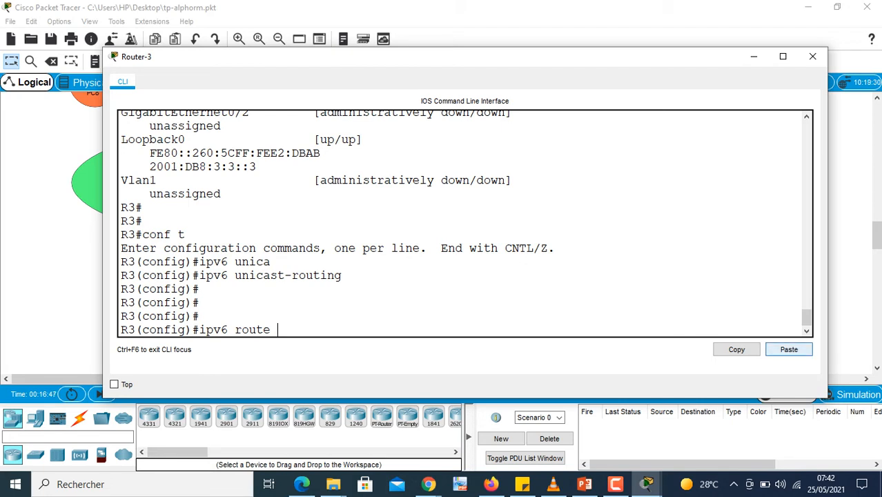
{"action": "left_click", "coordinate": [789, 349]}
{"action": "key", "text": "BackSpace"}
{"action": "key", "text": "BackSpace"}
{"action": "key", "text": "BackSpace"}
{"action": "key", "text": "BackSpace"}
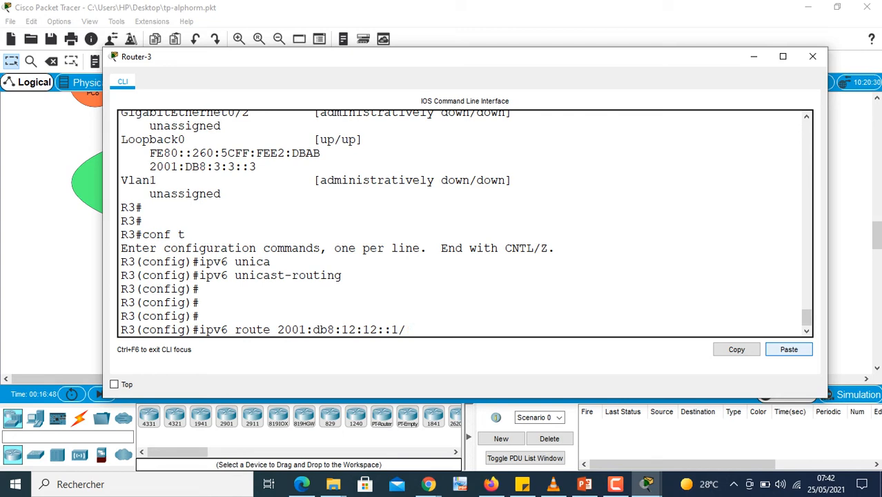
{"action": "type", "text": "0"}
{"action": "key", "text": "BackSpace"}
{"action": "type", "text": "/64"}
{"action": "key", "text": "Left"}
{"action": "key", "text": "Left"}
{"action": "key", "text": "Left"}
Complete Router-3's route to 2001:db8:12:12::/64 with next hop 2001:db8:23:23::2 and submit it.
{"action": "left_click", "coordinate": [789, 349]}
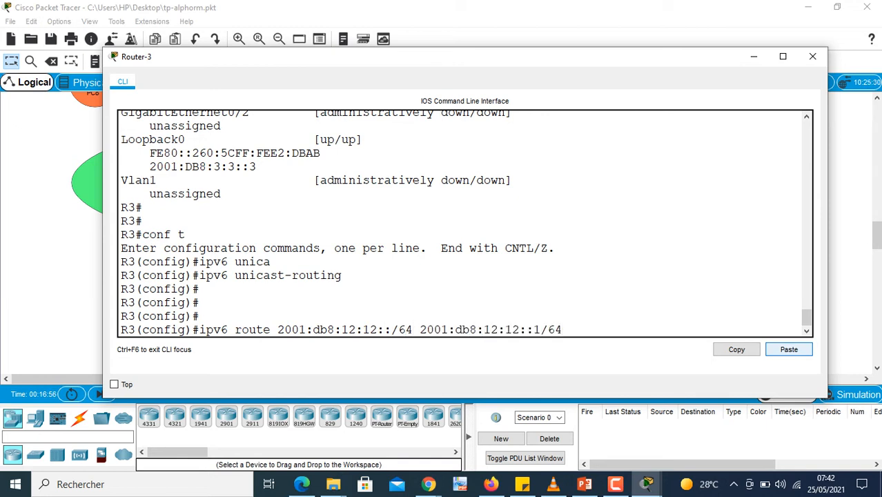
{"action": "key", "text": "BackSpace"}
{"action": "key", "text": "BackSpace"}
{"action": "key", "text": "BackSpace"}
{"action": "key", "text": "BackSpace"}
{"action": "type", "text": "3"}
{"action": "key", "text": "Left"}
{"action": "key", "text": "Left"}
{"action": "key", "text": "Left"}
{"action": "key", "text": "BackSpace"}
{"action": "key", "text": "BackSpace"}
{"action": "type", "text": "23"}
{"action": "key", "text": "Left"}
{"action": "key", "text": "BackSpace"}
{"action": "key", "text": "BackSpace"}
{"action": "key", "text": "BackSpace"}
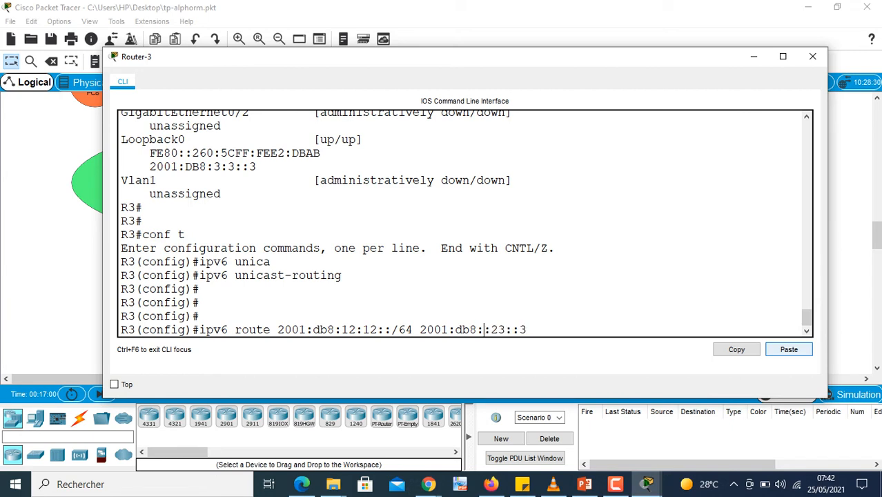
{"action": "type", "text": "23:"}
{"action": "key", "text": "Right"}
{"action": "key", "text": "Right"}
{"action": "key", "text": "Right"}
{"action": "key", "text": "Right"}
{"action": "key", "text": "BackSpace"}
{"action": "type", "text": "2"}
{"action": "key", "text": "Return"}
Recall Router-3's last static route command and change its destination to 2001:db8:1:1::/64, keeping next hop 2001:db8:23:23::2.
{"action": "key", "text": "Up"}
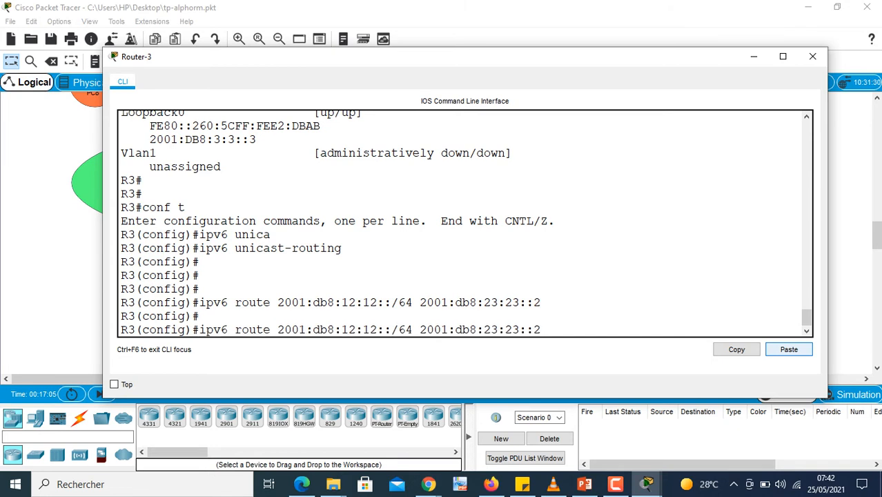
{"action": "key", "text": "Left"}
{"action": "key", "text": "Left"}
{"action": "key", "text": "Left"}
{"action": "key", "text": "BackSpace"}
{"action": "key", "text": "BackSpace"}
{"action": "type", "text": "1"}
{"action": "key", "text": "Left"}
{"action": "key", "text": "Left"}
{"action": "key", "text": "BackSpace"}
{"action": "key", "text": "BackSpace"}
{"action": "type", "text": "1"}
{"action": "key", "text": "BackSpace"}
{"action": "type", "text": "23"}
{"action": "key", "text": "Right"}
{"action": "key", "text": "Right"}
{"action": "key", "text": "Right"}
{"action": "key", "text": "BackSpace"}
{"action": "key", "text": "BackSpace"}
{"action": "type", "text": "23"}
{"action": "key", "text": "Left"}
{"action": "key", "text": "Left"}
{"action": "key", "text": "Left"}
{"action": "key", "text": "Left"}
{"action": "key", "text": "Left"}
{"action": "key", "text": "Left"}
{"action": "key", "text": "Left"}
{"action": "key", "text": "Left"}
{"action": "key", "text": "Left"}
{"action": "key", "text": "Left"}
{"action": "key", "text": "Left"}
{"action": "key", "text": "Left"}
{"action": "key", "text": "Left"}
{"action": "key", "text": "Left"}
{"action": "key", "text": "Left"}
{"action": "key", "text": "Left"}
{"action": "key", "text": "Left"}
{"action": "key", "text": "BackSpace"}
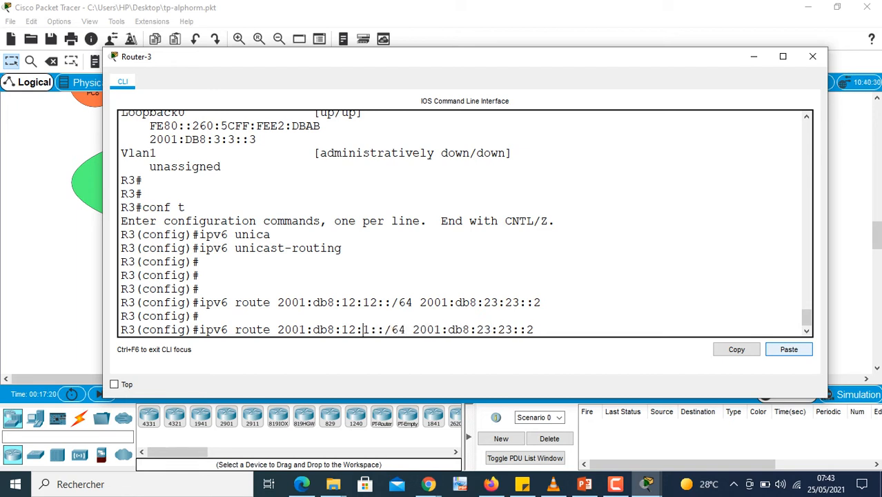
{"action": "key", "text": "Left"}
{"action": "key", "text": "BackSpace"}
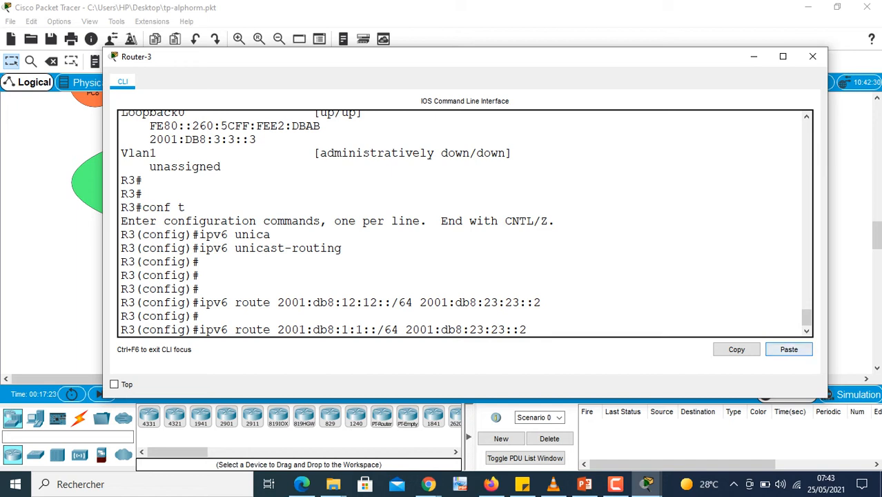
Submit Router-3's route to 2001:db8:1:1::/64 via 2001:db8:23:23::2 and exit configuration mode.
{"action": "left_click_drag", "start_coordinate": [527, 329], "coordinate": [405, 329]}
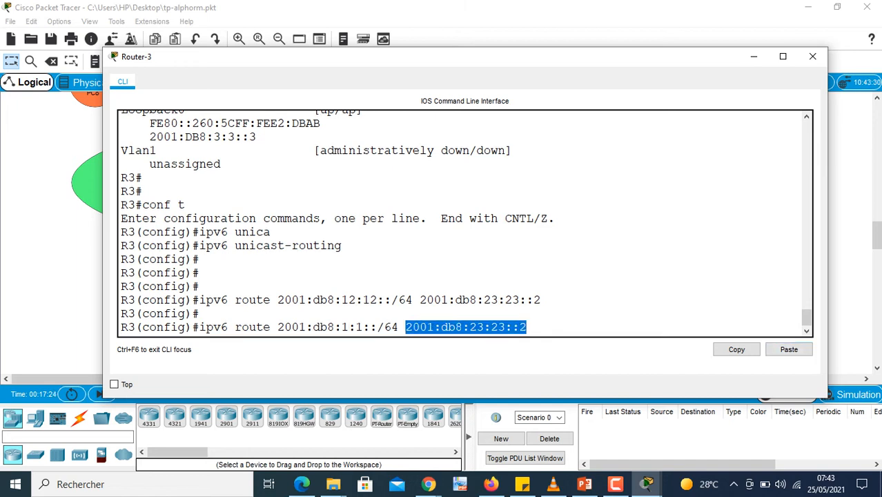
{"action": "key", "text": "Return"}
{"action": "key", "text": "Return"}
{"action": "key", "text": "Return"}
{"action": "key", "text": "Return"}
{"action": "key", "text": "Return"}
{"action": "key", "text": "Return"}
{"action": "key", "text": "Return"}
{"action": "key", "text": "Return"}
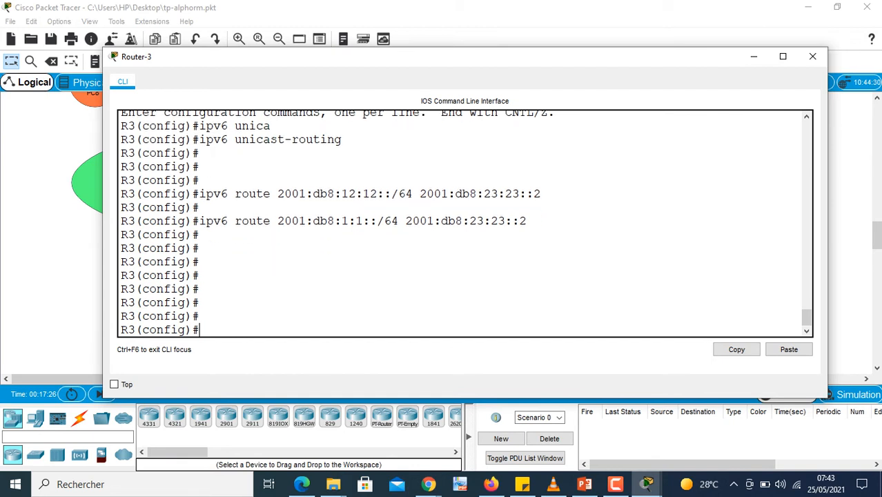
{"action": "key", "text": "ctrl+z"}
{"action": "key", "text": "Return"}
{"action": "key", "text": "Return"}
{"action": "key", "text": "Return"}
{"action": "key", "text": "Return"}
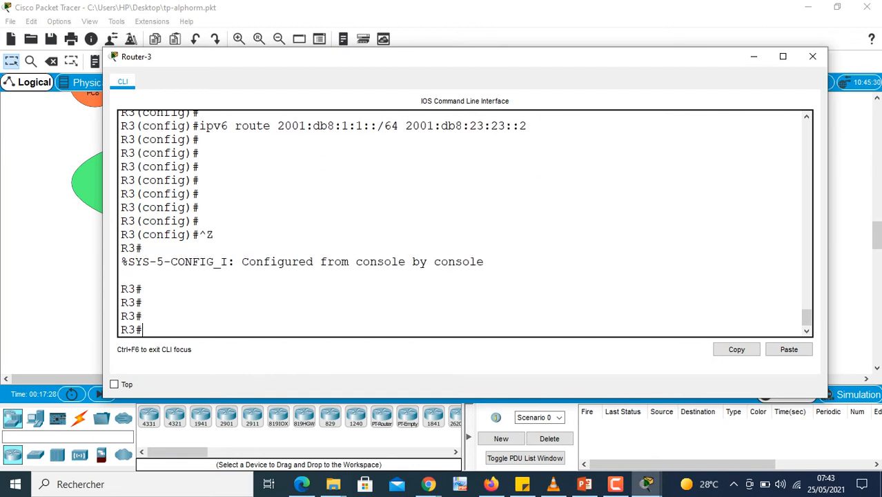
Display Router-3's routing table with "show ipv6 route" and examine the static and connected entries.
{"action": "type", "text": "show ipv6"}
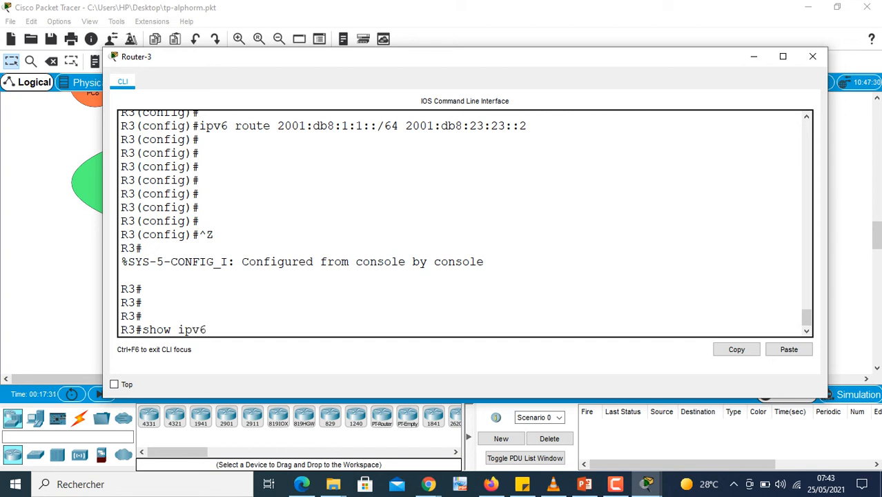
{"action": "type", "text": " route"}
{"action": "key", "text": "Return"}
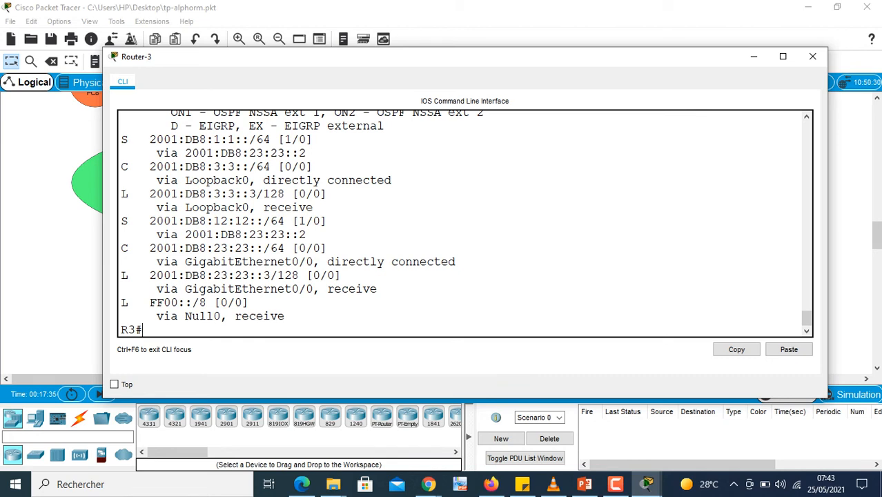
{"action": "left_click_drag", "start_coordinate": [385, 127], "coordinate": [299, 140]}
{"action": "left_click_drag", "start_coordinate": [164, 153], "coordinate": [306, 153]}
{"action": "left_click_drag", "start_coordinate": [157, 166], "coordinate": [307, 166]}
{"action": "left_click_drag", "start_coordinate": [142, 221], "coordinate": [326, 221]}
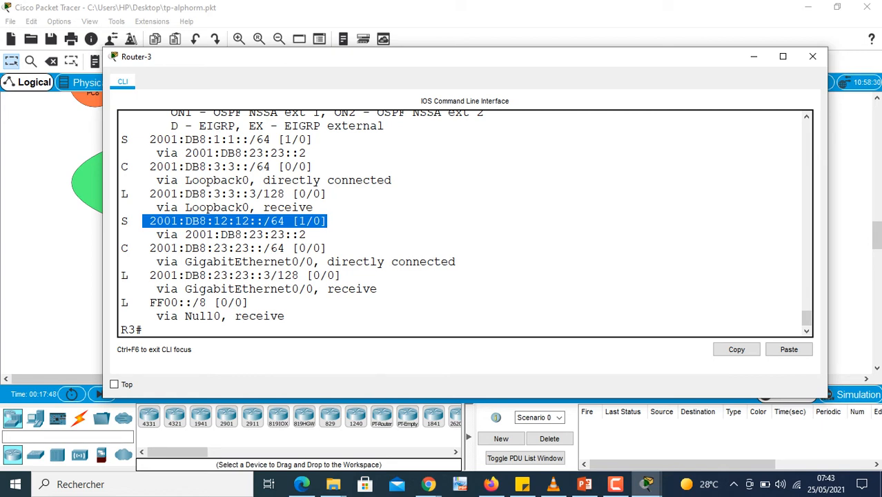
{"action": "left_click_drag", "start_coordinate": [291, 249], "coordinate": [263, 248]}
{"action": "left_click", "coordinate": [249, 302]}
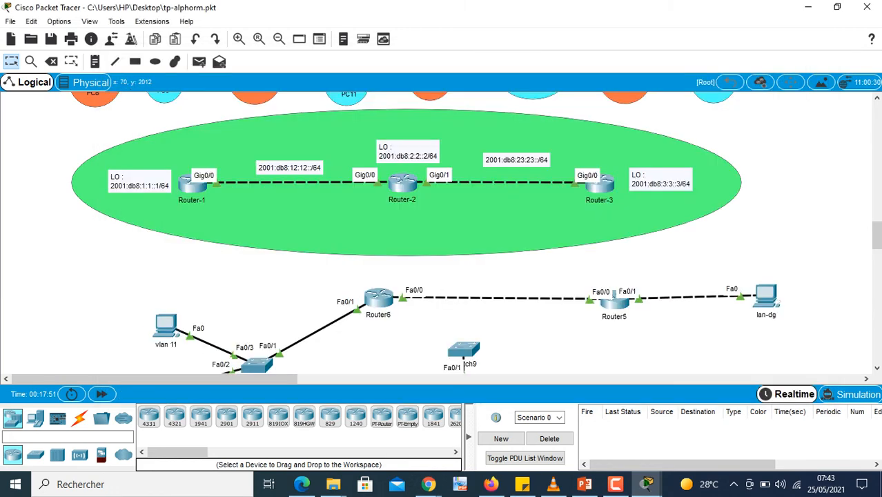
Switch to Router-1's command line and review its full routing table with "show ipv6 route".
{"action": "left_click", "coordinate": [812, 56]}
{"action": "left_click", "coordinate": [186, 183]}
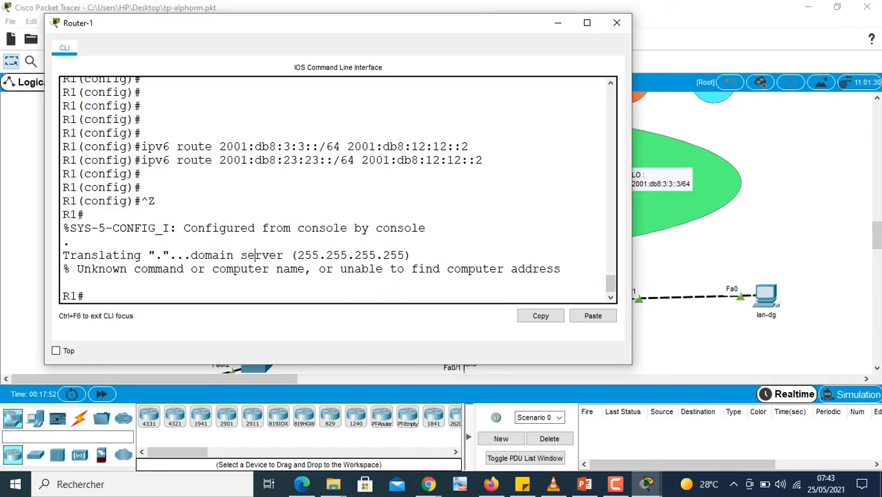
{"action": "type", "text": "show ipv6"}
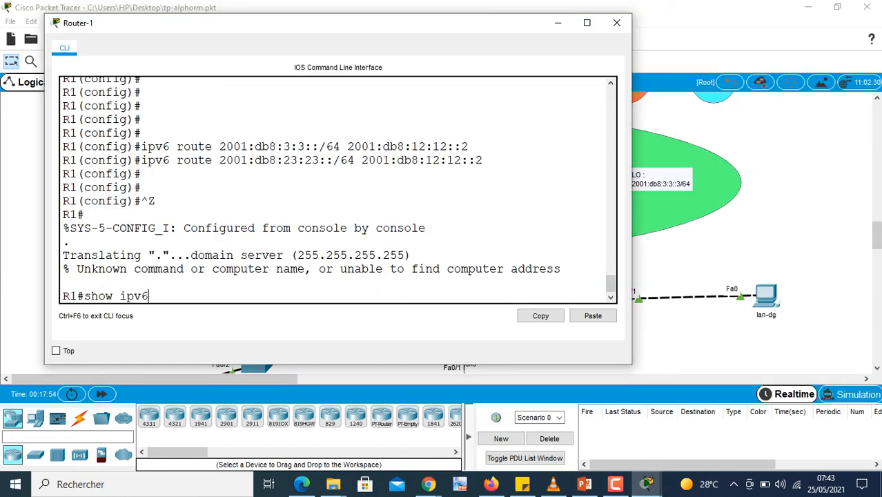
{"action": "type", "text": " route"}
{"action": "key", "text": "Return"}
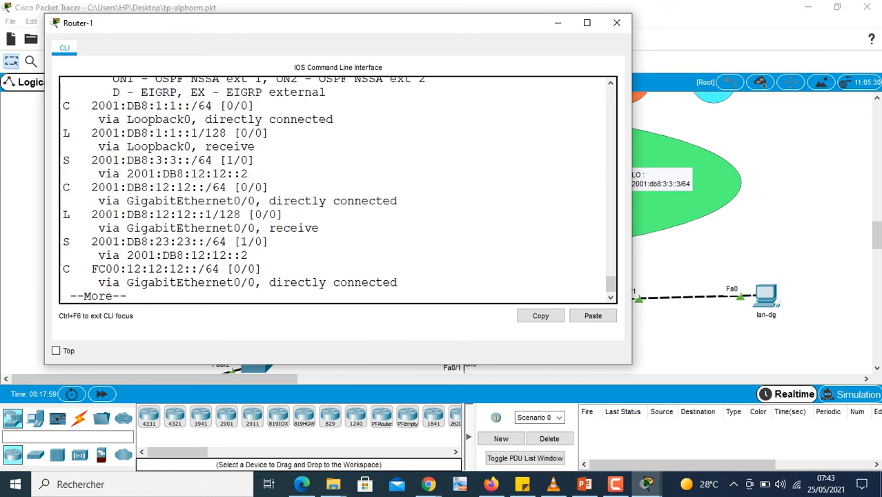
{"action": "left_click_drag", "start_coordinate": [84, 160], "coordinate": [248, 174]}
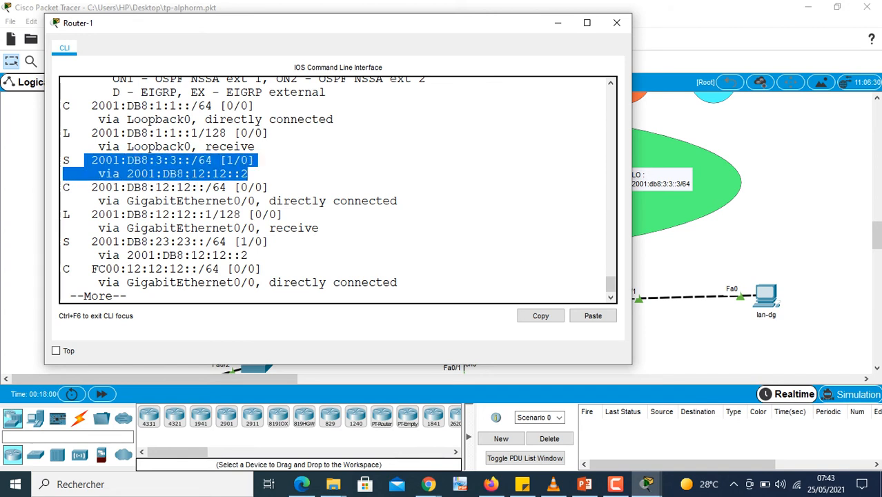
{"action": "key", "text": "space"}
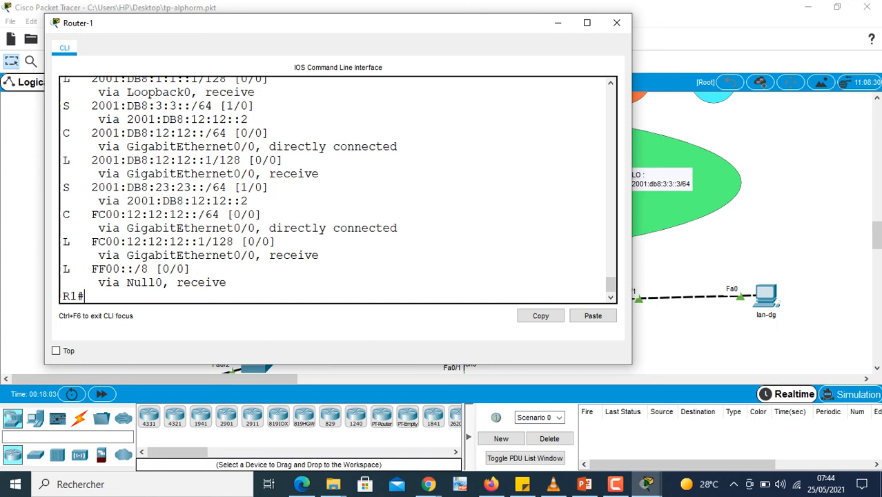
Ping Router-2's address 2001:db8:23:23::2 from Router-1, adapting the copied address.
{"action": "type", "text": "ping"}
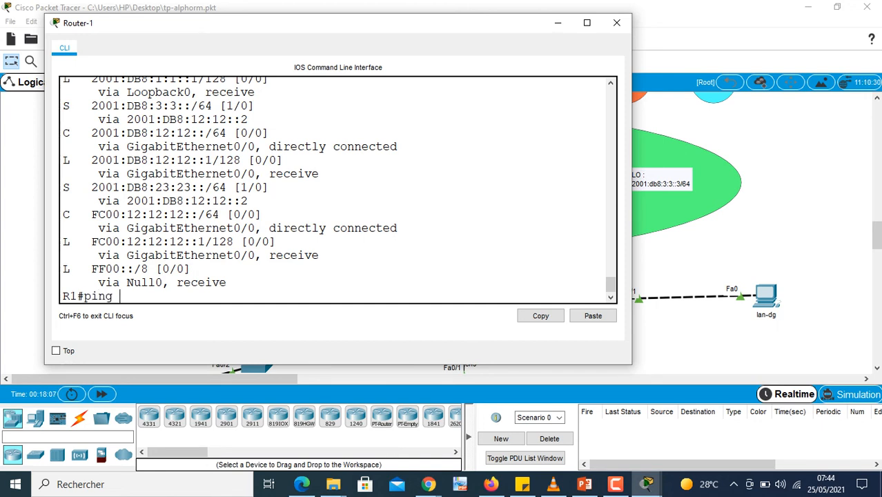
{"action": "left_click", "coordinate": [593, 315]}
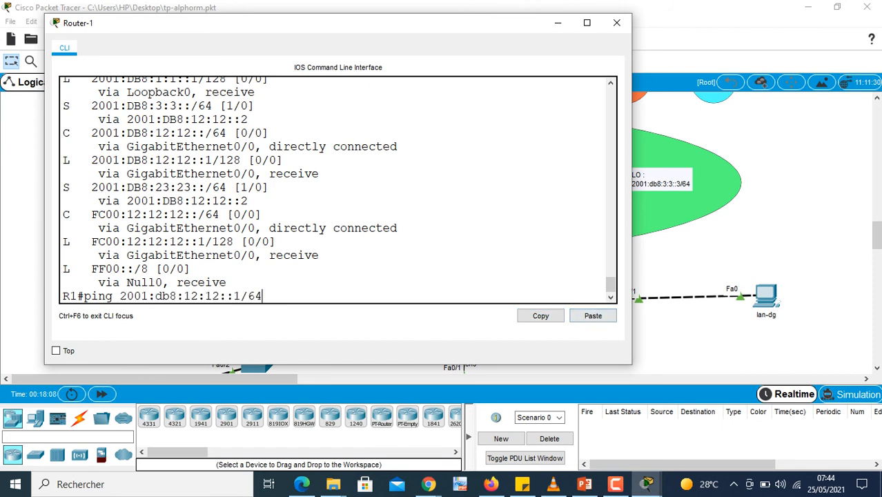
{"action": "key", "text": "BackSpace"}
{"action": "key", "text": "BackSpace"}
{"action": "key", "text": "BackSpace"}
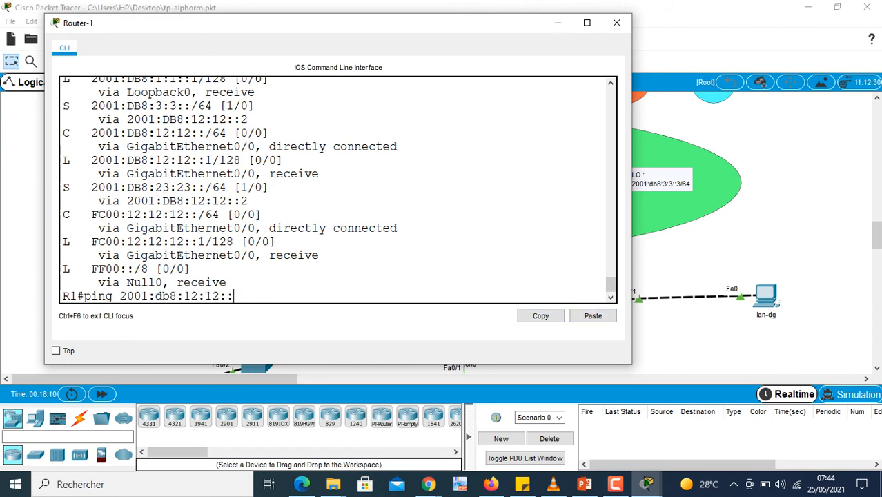
{"action": "type", "text": "3"}
{"action": "key", "text": "Left"}
{"action": "key", "text": "Left"}
{"action": "key", "text": "Left"}
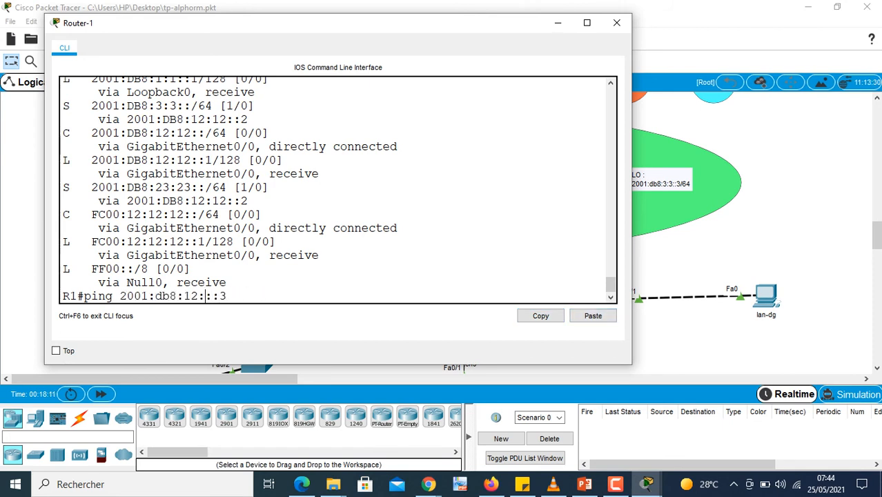
{"action": "key", "text": "BackSpace"}
{"action": "key", "text": "BackSpace"}
{"action": "type", "text": "23"}
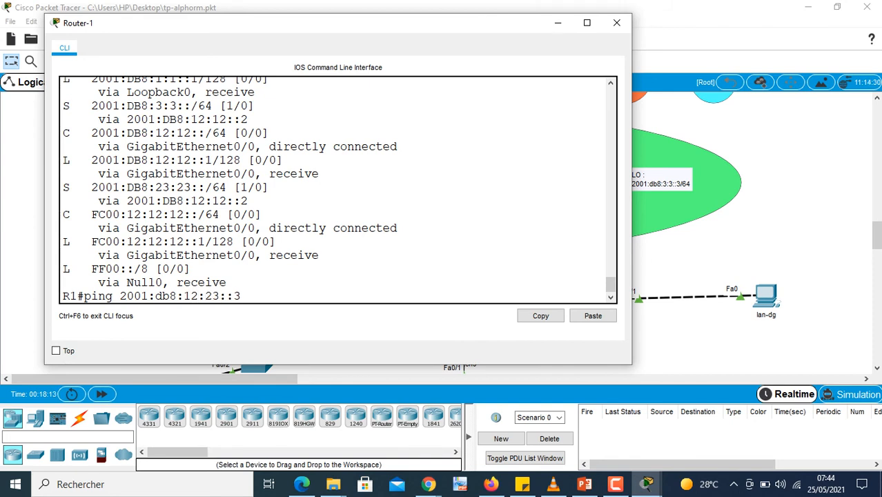
{"action": "key", "text": "Left"}
{"action": "key", "text": "Left"}
{"action": "key", "text": "Left"}
{"action": "key", "text": "BackSpace"}
{"action": "key", "text": "BackSpace"}
{"action": "type", "text": "23"}
{"action": "key", "text": "Right"}
{"action": "key", "text": "BackSpace"}
{"action": "type", "text": "2"}
{"action": "key", "text": "Return"}
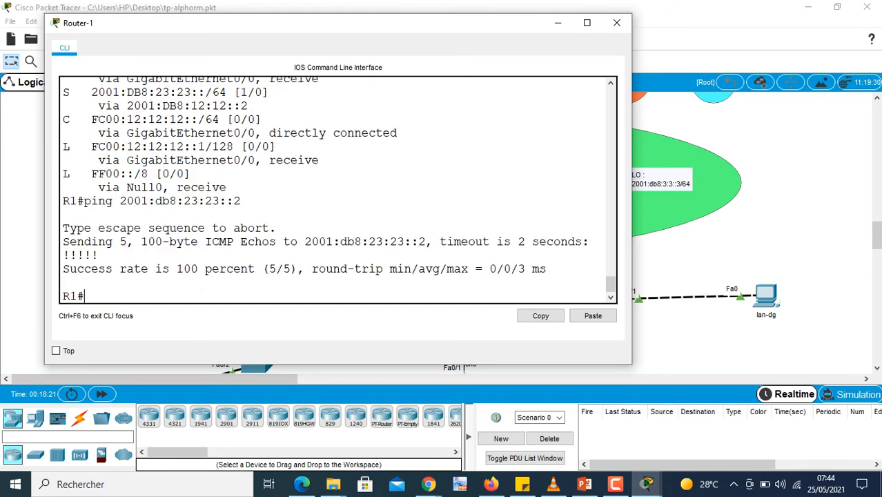
Ping Router-3's interface address 2001:db8:23:23::3 from Router-1.
{"action": "key", "text": "Up"}
{"action": "key", "text": "BackSpace"}
{"action": "type", "text": "3:23::"}
{"action": "key", "text": "Return"}
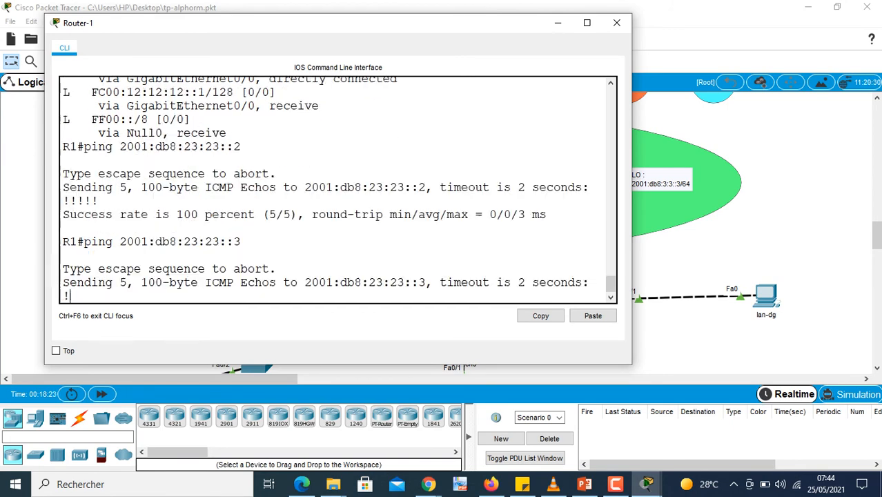
Ping Router-3's loopback address 2001:db8:3:3::3 from Router-1, reusing the previous ping command.
{"action": "key", "text": "Up"}
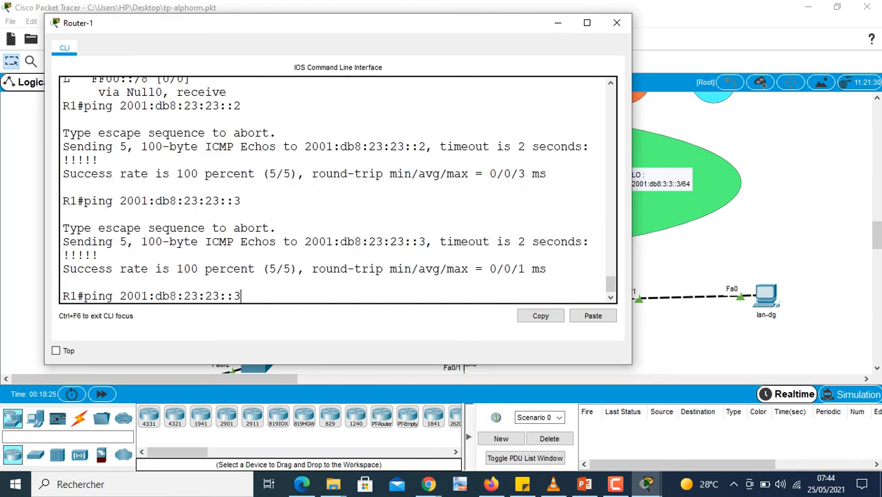
{"action": "key", "text": "BackSpace"}
{"action": "key", "text": "BackSpace"}
{"action": "key", "text": "BackSpace"}
{"action": "key", "text": "BackSpace"}
{"action": "key", "text": "BackSpace"}
{"action": "key", "text": "BackSpace"}
{"action": "key", "text": "BackSpace"}
{"action": "key", "text": "BackSpace"}
{"action": "type", "text": "3:3:"}
{"action": "type", "text": "3"}
{"action": "key", "text": "BackSpace"}
{"action": "type", "text": ":3"}
{"action": "key", "text": "Return"}
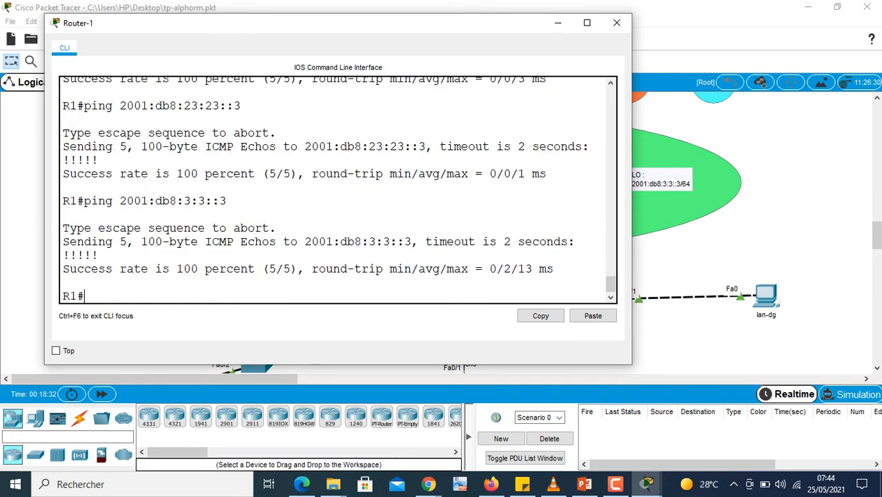
Run "traceroute 2001:db8:3:3::3" on Router-1 using the copied loopback address, and examine the hops.
{"action": "type", "text": "traceroute"}
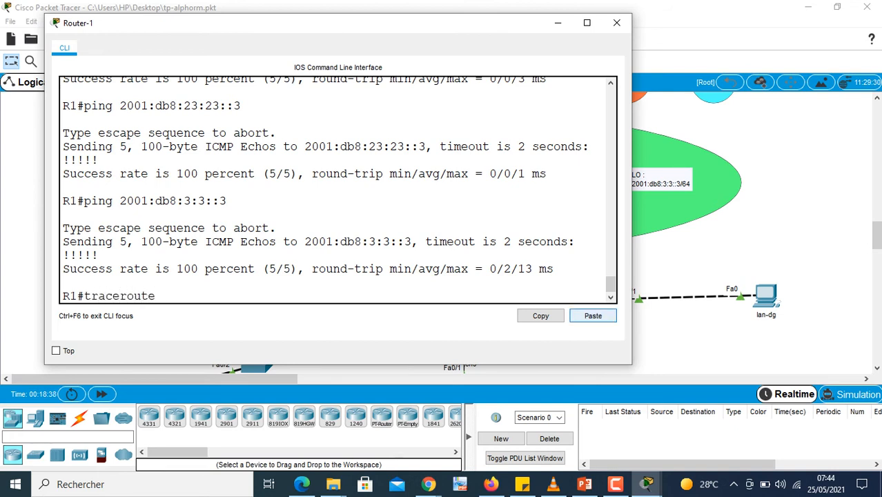
{"action": "left_click_drag", "start_coordinate": [227, 201], "coordinate": [119, 201]}
{"action": "left_click", "coordinate": [540, 315]}
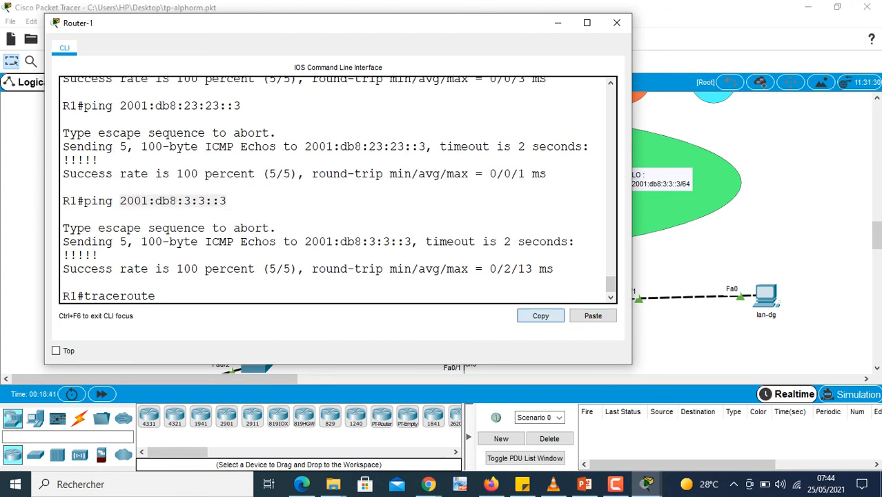
{"action": "left_click", "coordinate": [593, 315]}
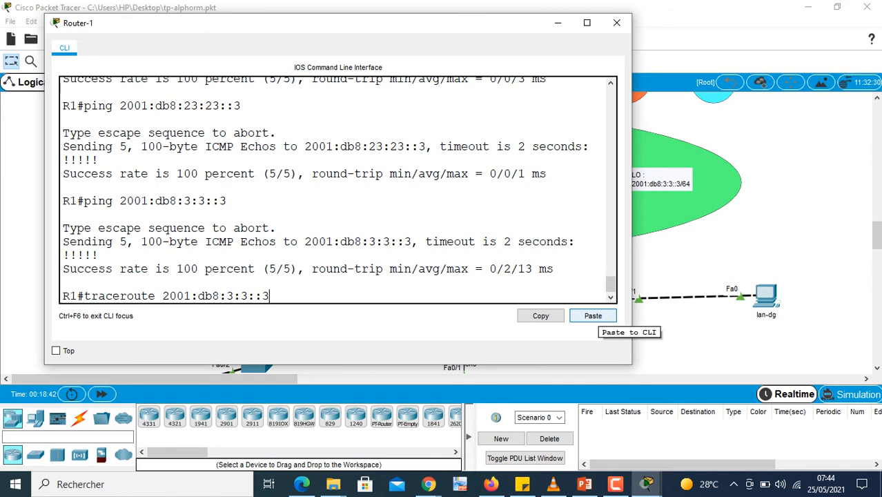
{"action": "key", "text": "Return"}
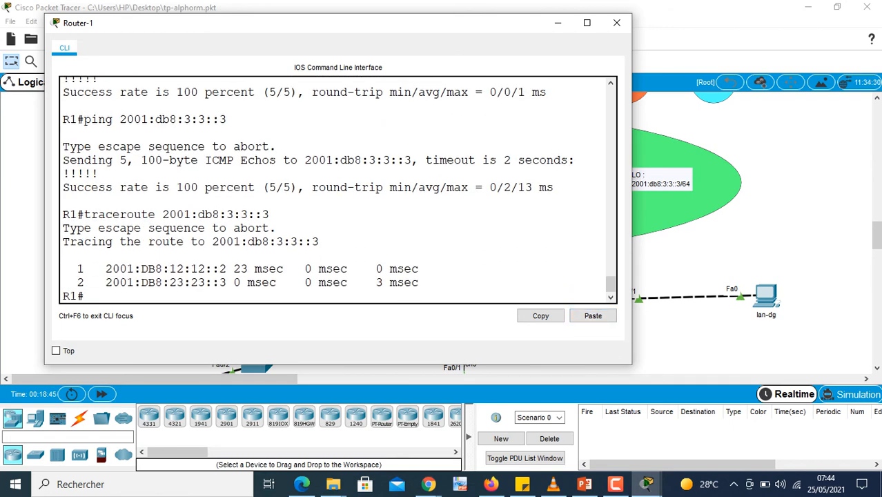
{"action": "left_click_drag", "start_coordinate": [106, 268], "coordinate": [226, 282]}
{"action": "left_click", "coordinate": [226, 269]}
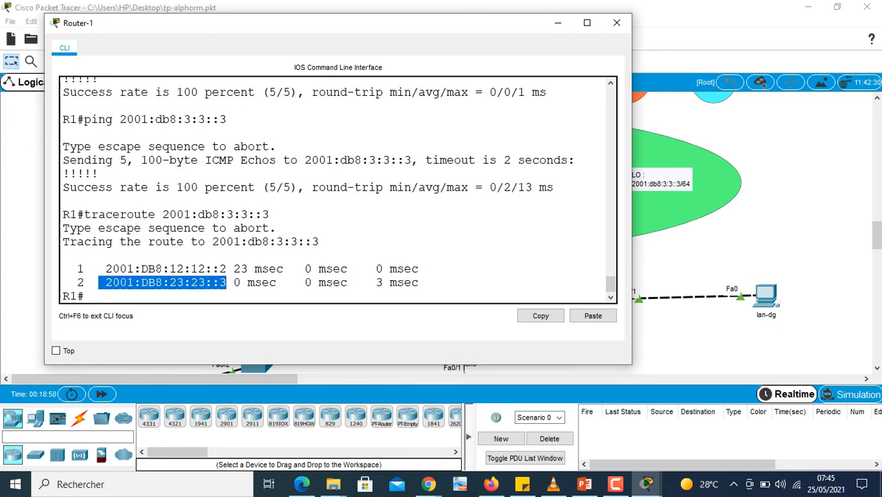
{"action": "left_click", "coordinate": [85, 297]}
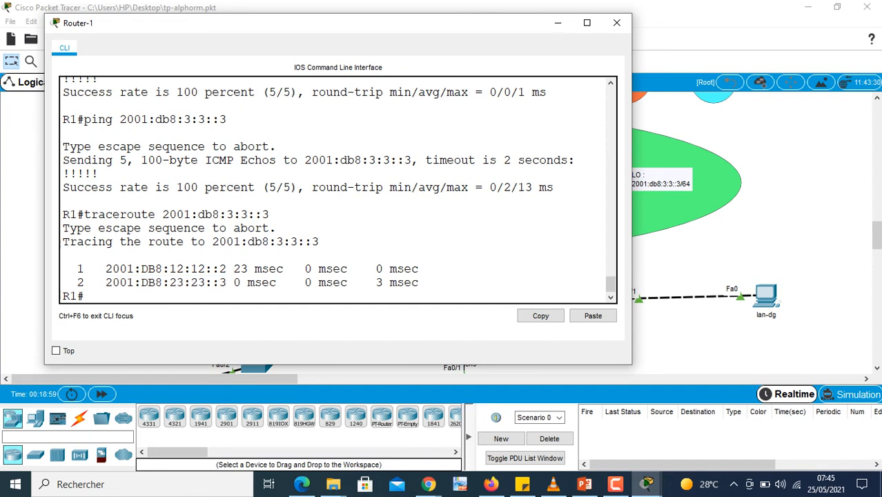
Close Router-1's console and open Router-3's command line at its R3# prompt.
{"action": "left_click", "coordinate": [617, 23]}
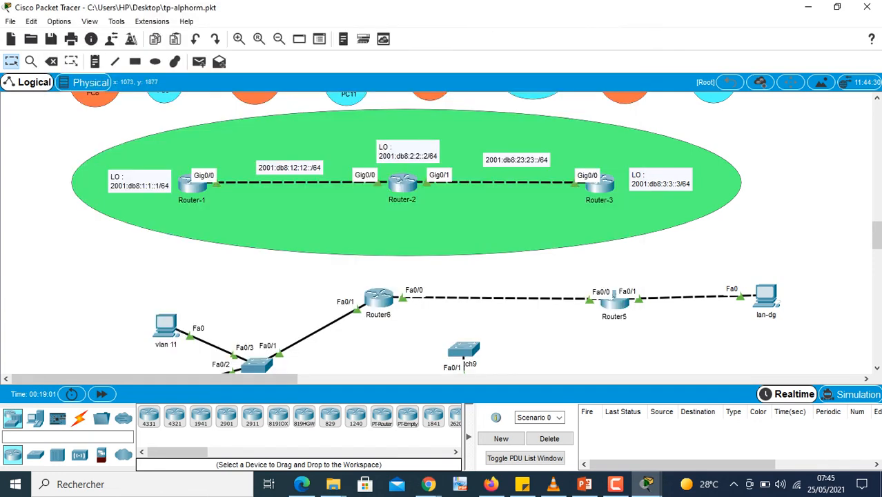
{"action": "left_click", "coordinate": [602, 185]}
{"action": "left_click", "coordinate": [285, 316]}
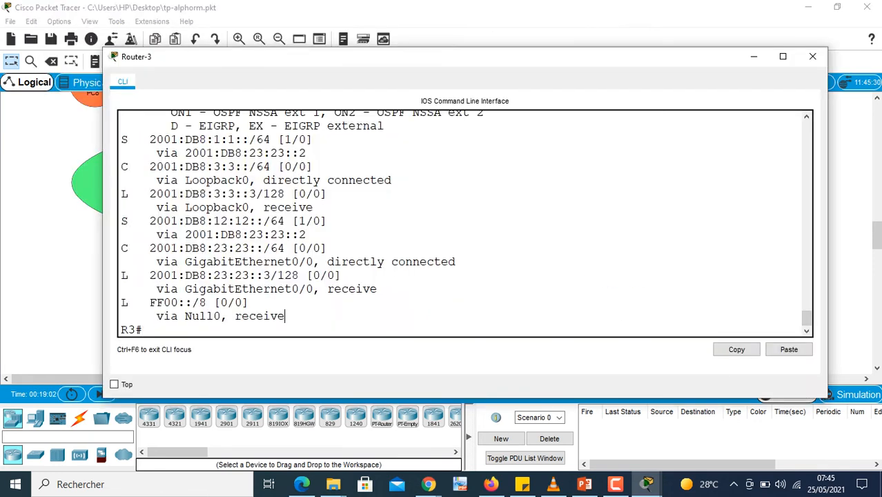
Run "traceroute 2001:db8:1:1::1" on Router-3 to trace the path to Router-1's loopback, adapting the copied address.
{"action": "type", "text": "p"}
{"action": "key", "text": "BackSpace"}
{"action": "type", "text": "traceroute"}
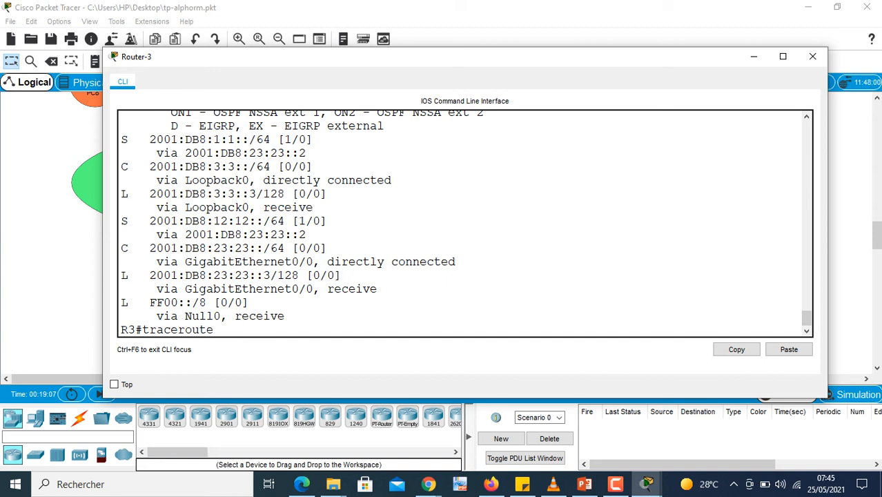
{"action": "key", "text": "ctrl+v"}
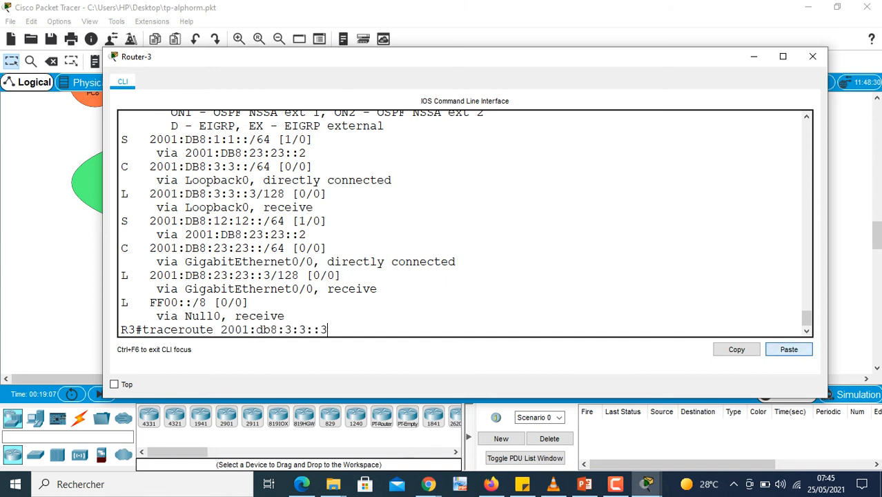
{"action": "key", "text": "BackSpace"}
{"action": "key", "text": "BackSpace"}
{"action": "key", "text": "BackSpace"}
{"action": "key", "text": "BackSpace"}
{"action": "key", "text": "BackSpace"}
{"action": "key", "text": "BackSpace"}
{"action": "type", "text": "1"}
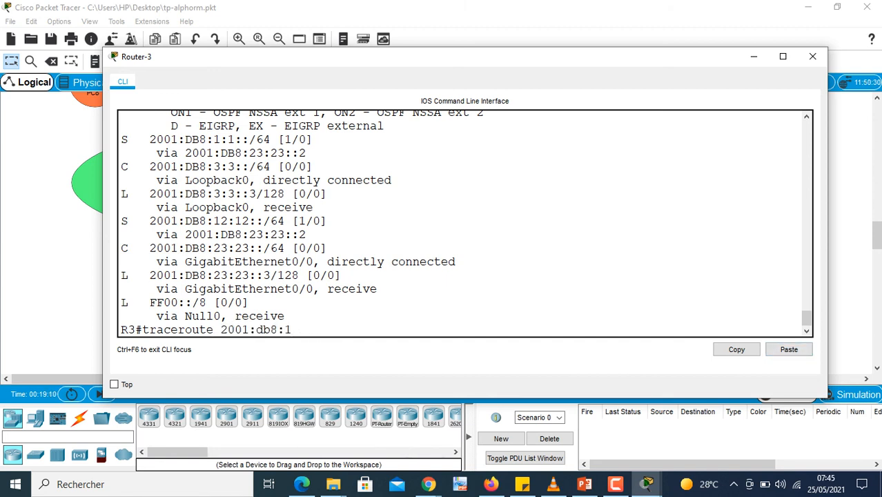
{"action": "type", "text": ":1::1"}
{"action": "key", "text": "Return"}
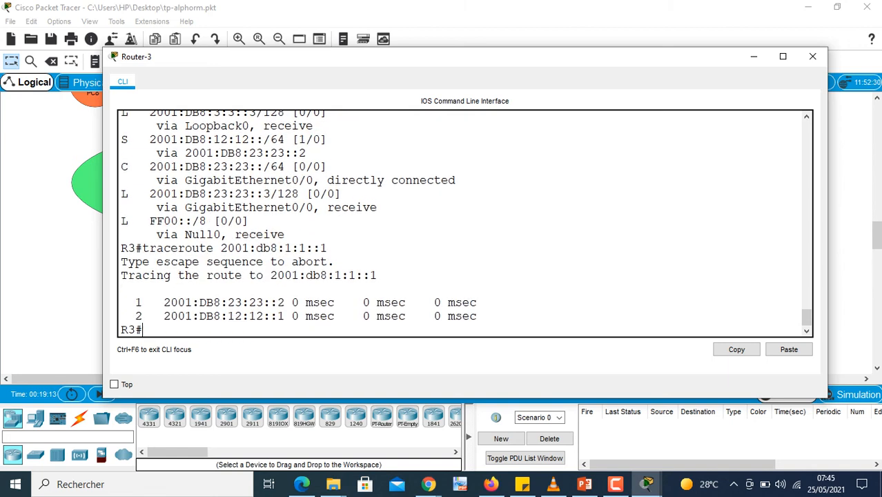
Examine the hop addresses in Router-3's traceroute output one by one, and close its console.
{"action": "left_click_drag", "start_coordinate": [305, 302], "coordinate": [164, 302]}
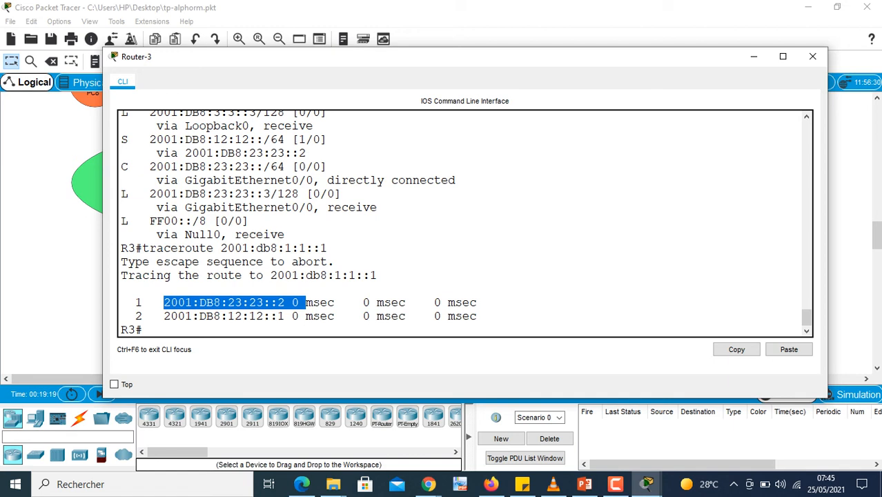
{"action": "left_click_drag", "start_coordinate": [284, 316], "coordinate": [164, 316]}
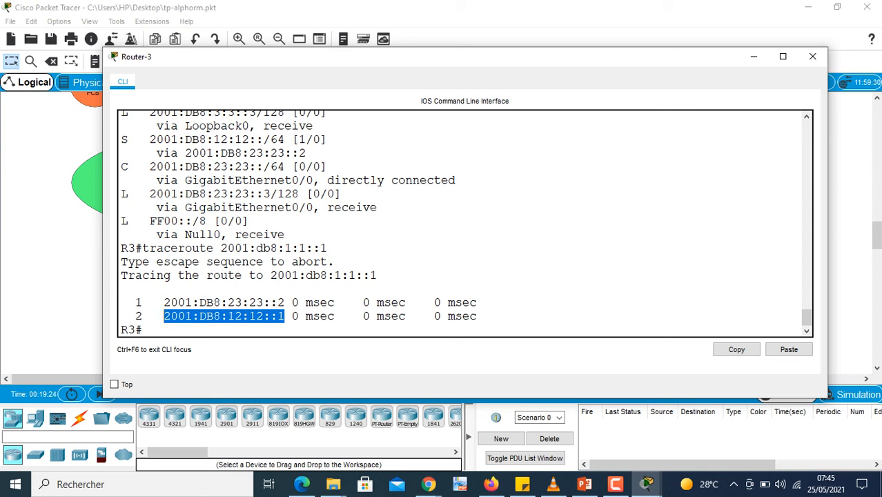
{"action": "left_click", "coordinate": [249, 316]}
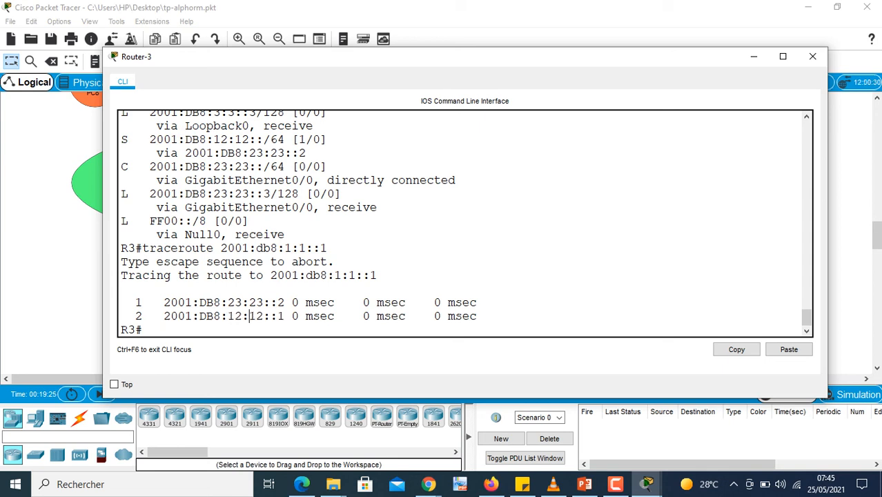
{"action": "left_click_drag", "start_coordinate": [284, 317], "coordinate": [156, 316]}
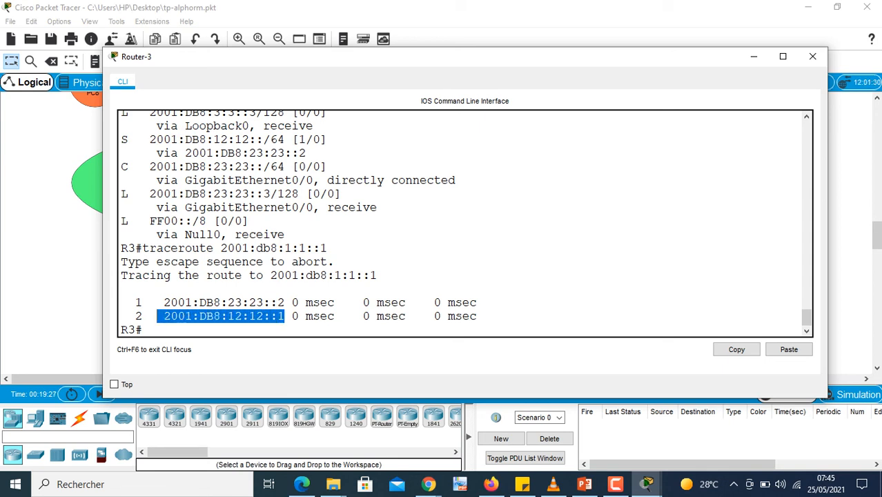
{"action": "left_click", "coordinate": [143, 329]}
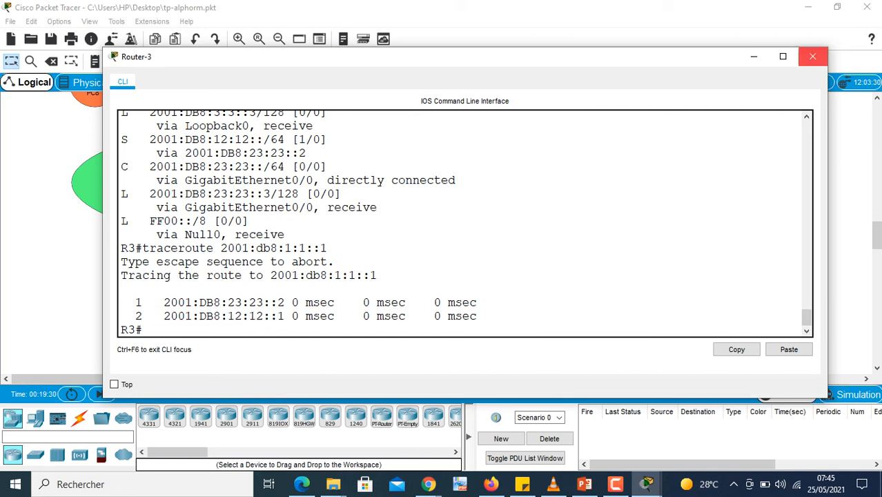
{"action": "left_click", "coordinate": [812, 56]}
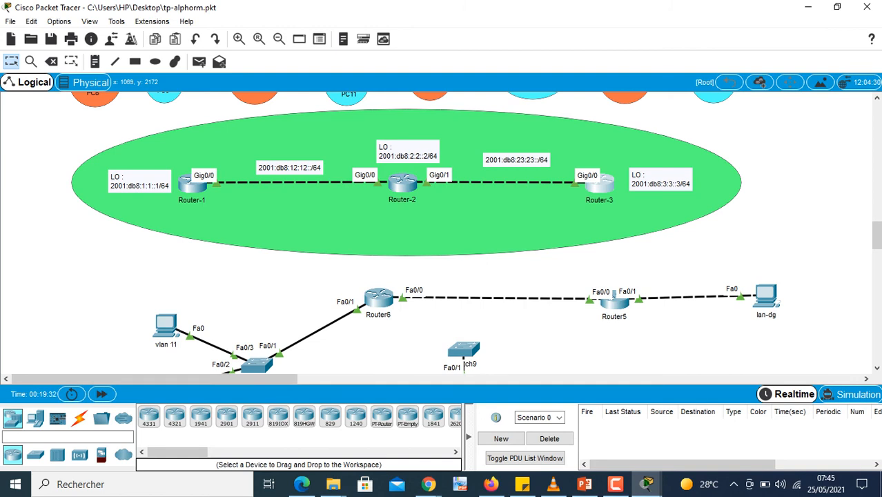